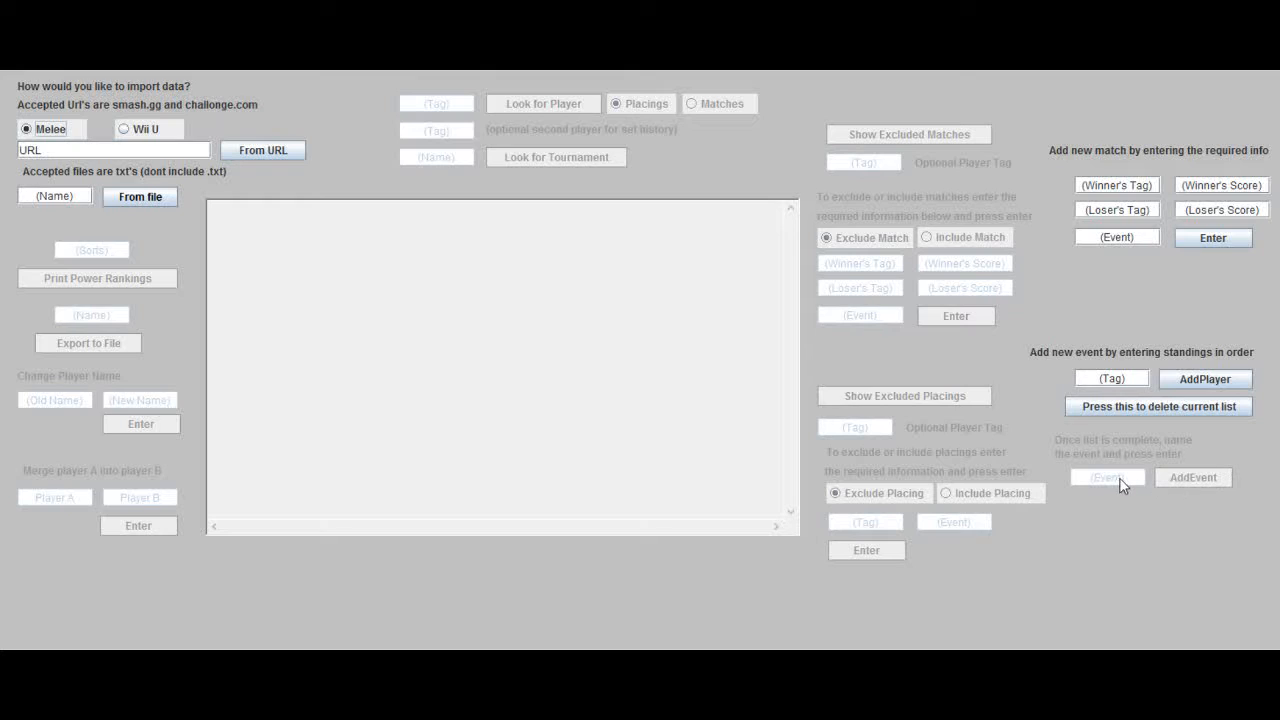
Step: Import the Melee tournament data from madsmash.challonge.com/mtsd16ms and print the power rankings
{"action": "left_click", "coordinate": [79, 150]}
{"action": "key", "text": "ctrl+v"}
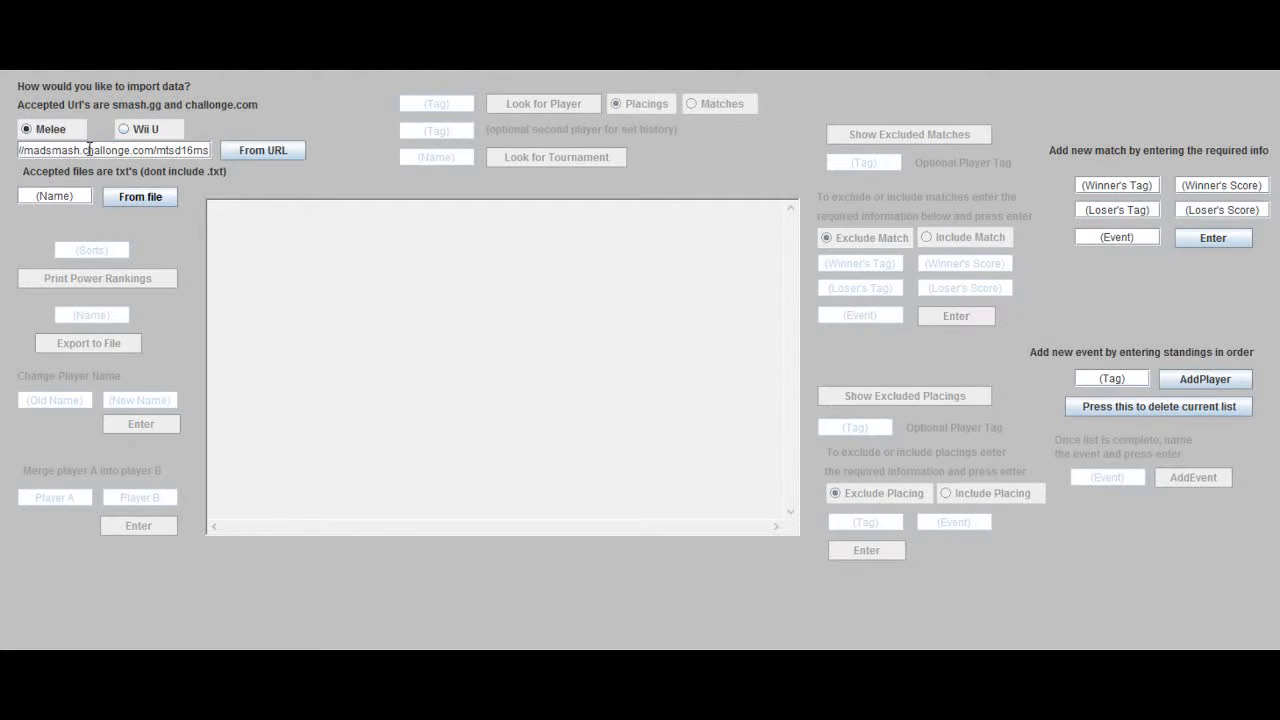
{"action": "left_click", "coordinate": [228, 151]}
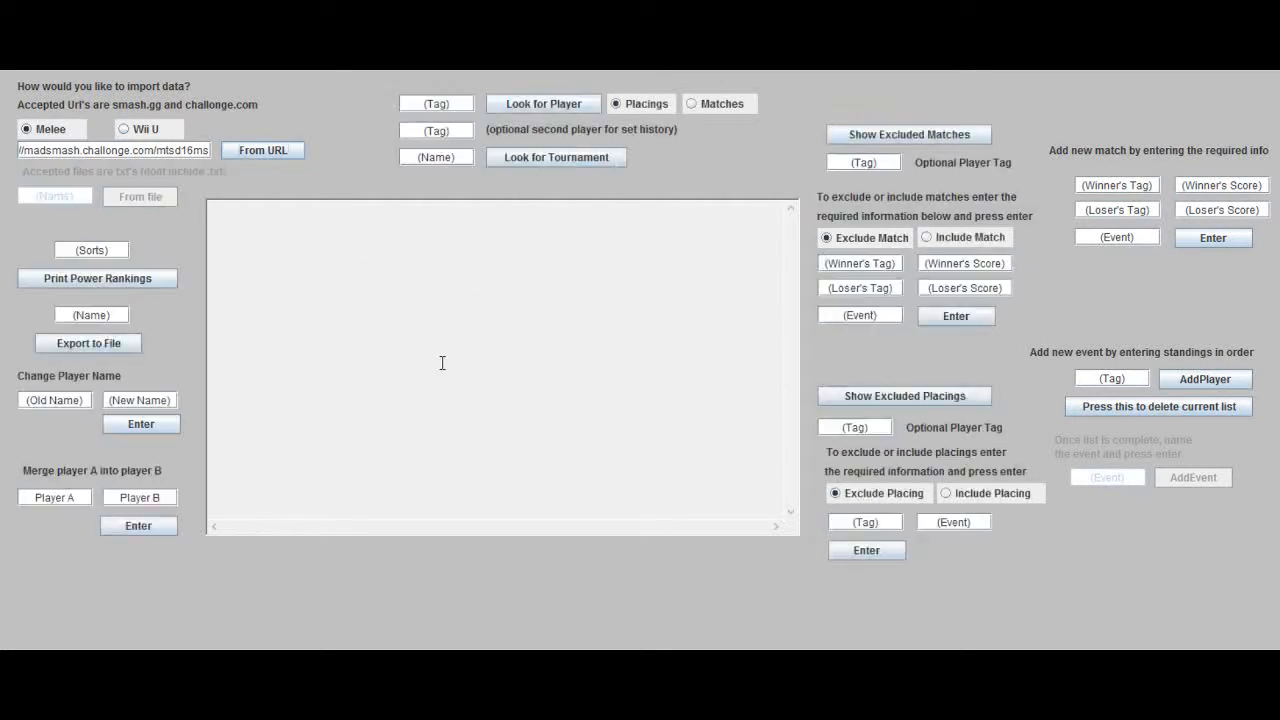
{"action": "left_click", "coordinate": [100, 278]}
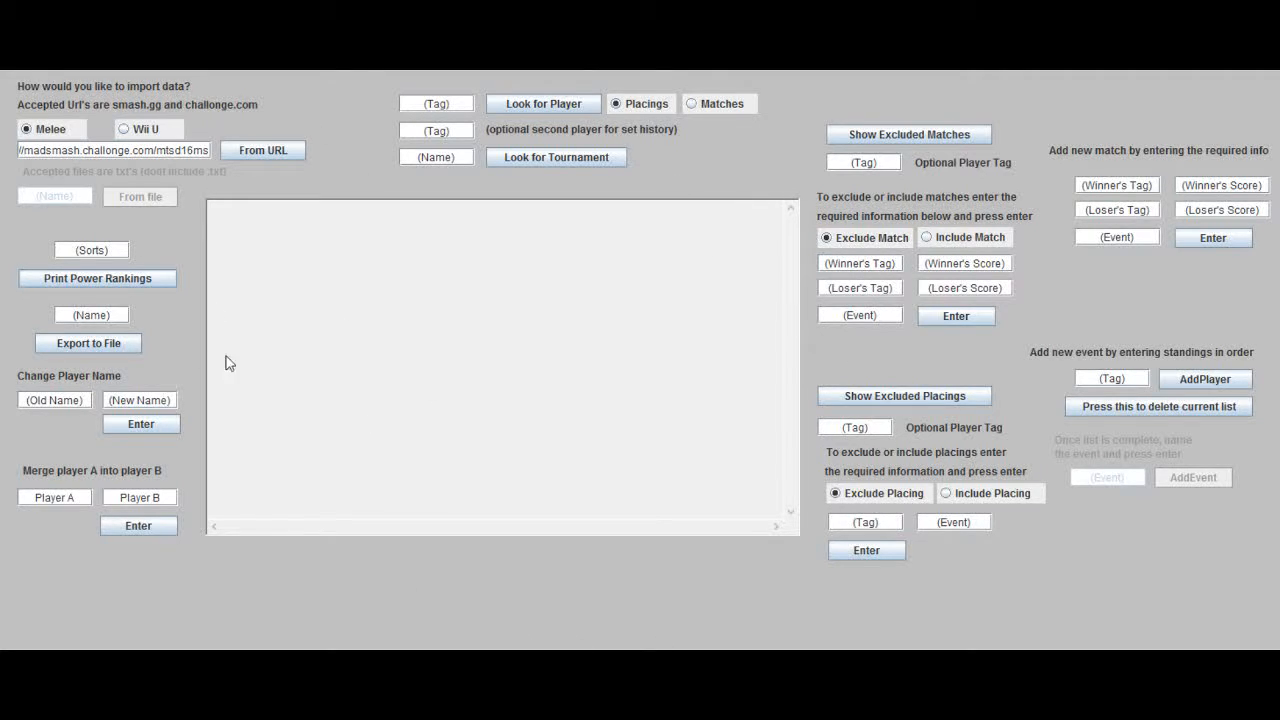
{"action": "left_click", "coordinate": [107, 287]}
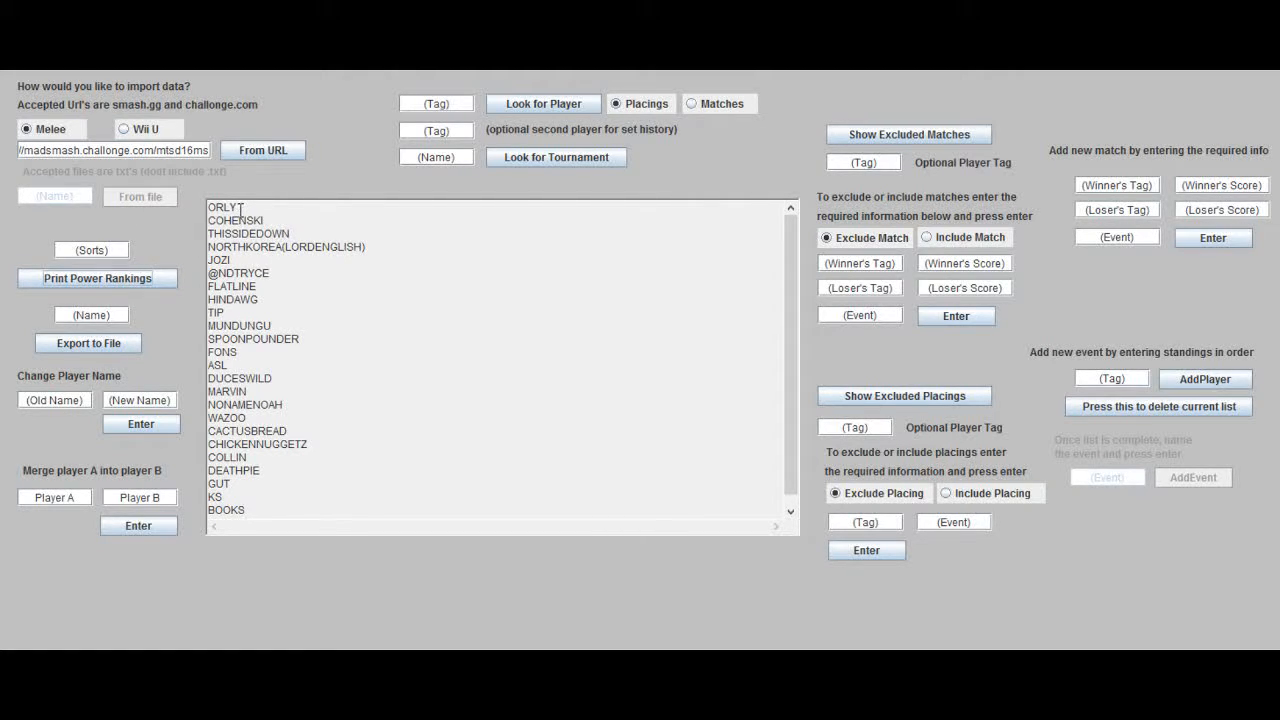
Step: Look up the standings of the tournament mtsd16ms
{"action": "left_click", "coordinate": [426, 156]}
{"action": "type", "text": "mtsd16ms"}
{"action": "left_click", "coordinate": [502, 160]}
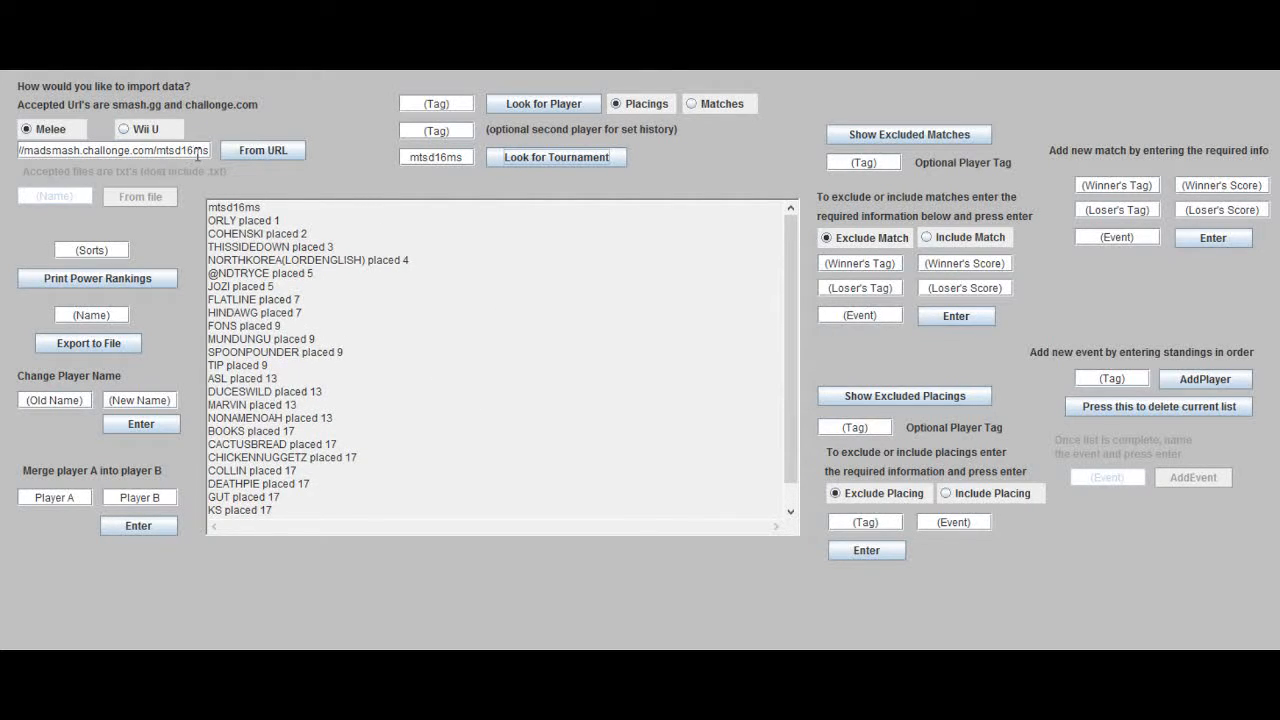
Step: Import the tournament data from madsmash.challonge.com/mtsd17ms and print the updated power rankings
{"action": "left_click", "coordinate": [193, 151]}
{"action": "key", "text": "BackSpace"}
{"action": "type", "text": "7"}
{"action": "left_click", "coordinate": [266, 150]}
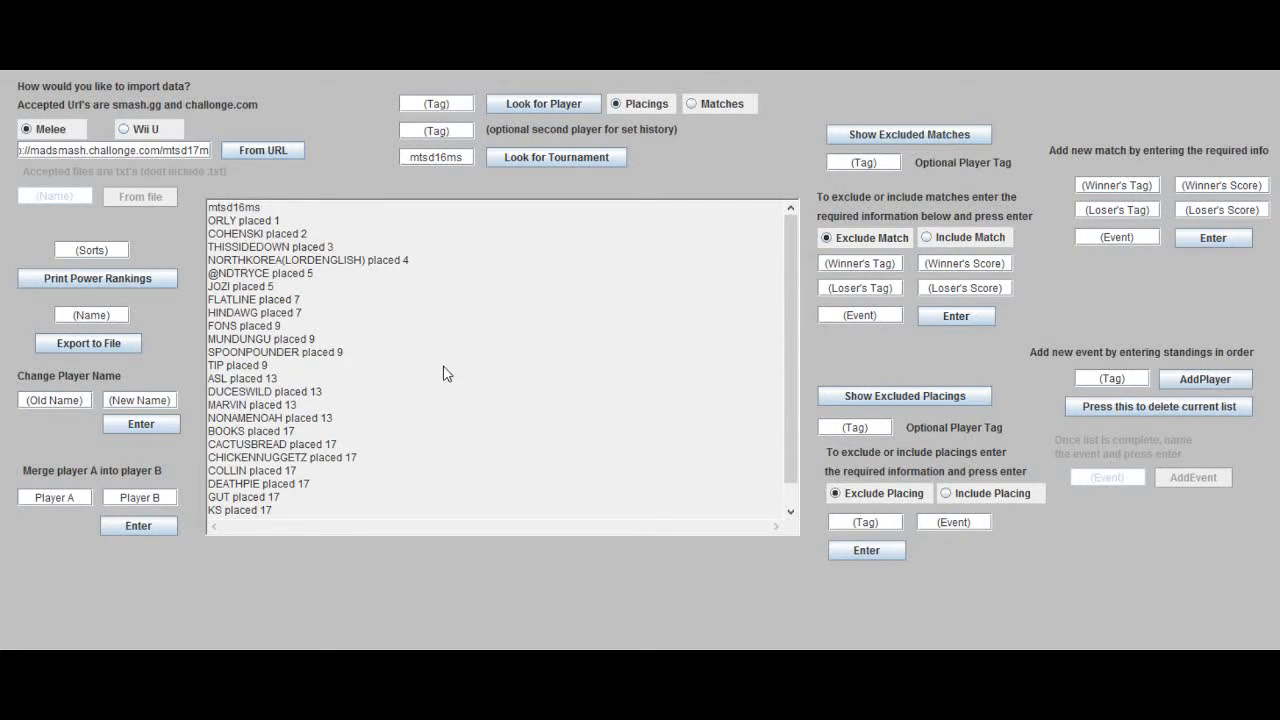
{"action": "left_click", "coordinate": [112, 283]}
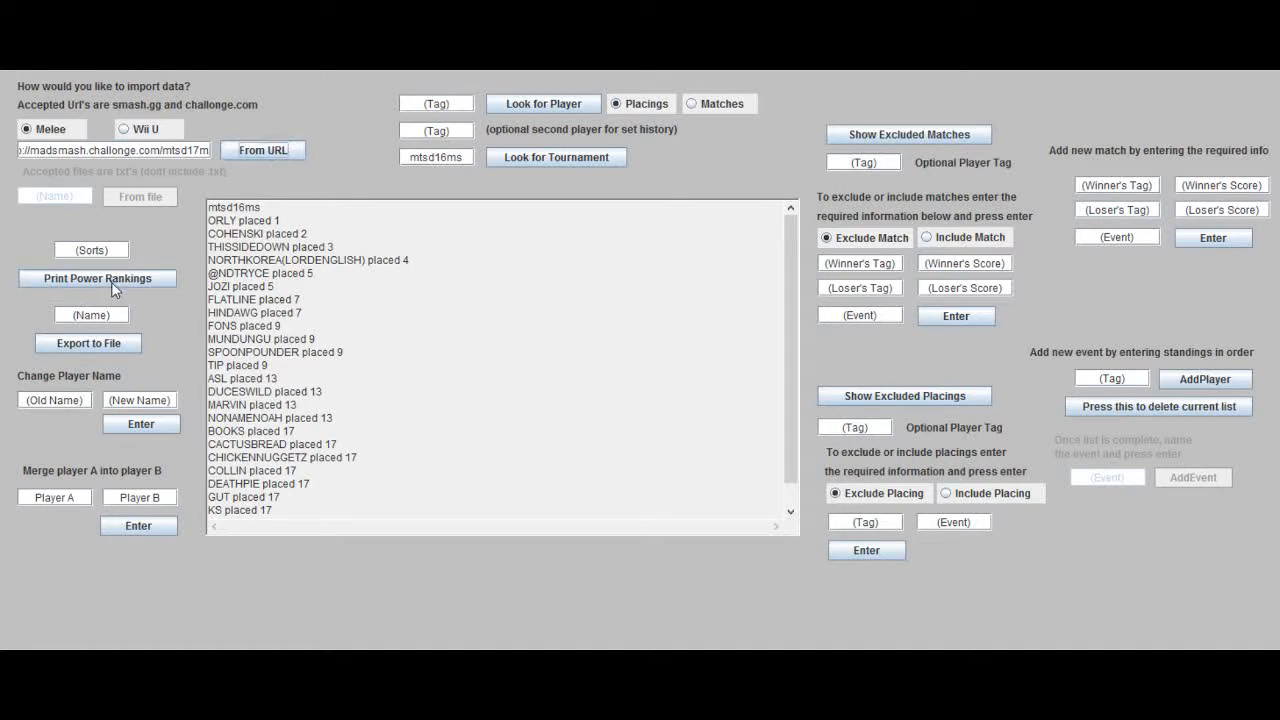
{"action": "scroll", "coordinate": [456, 389], "scroll_direction": "up", "scroll_amount": 6}
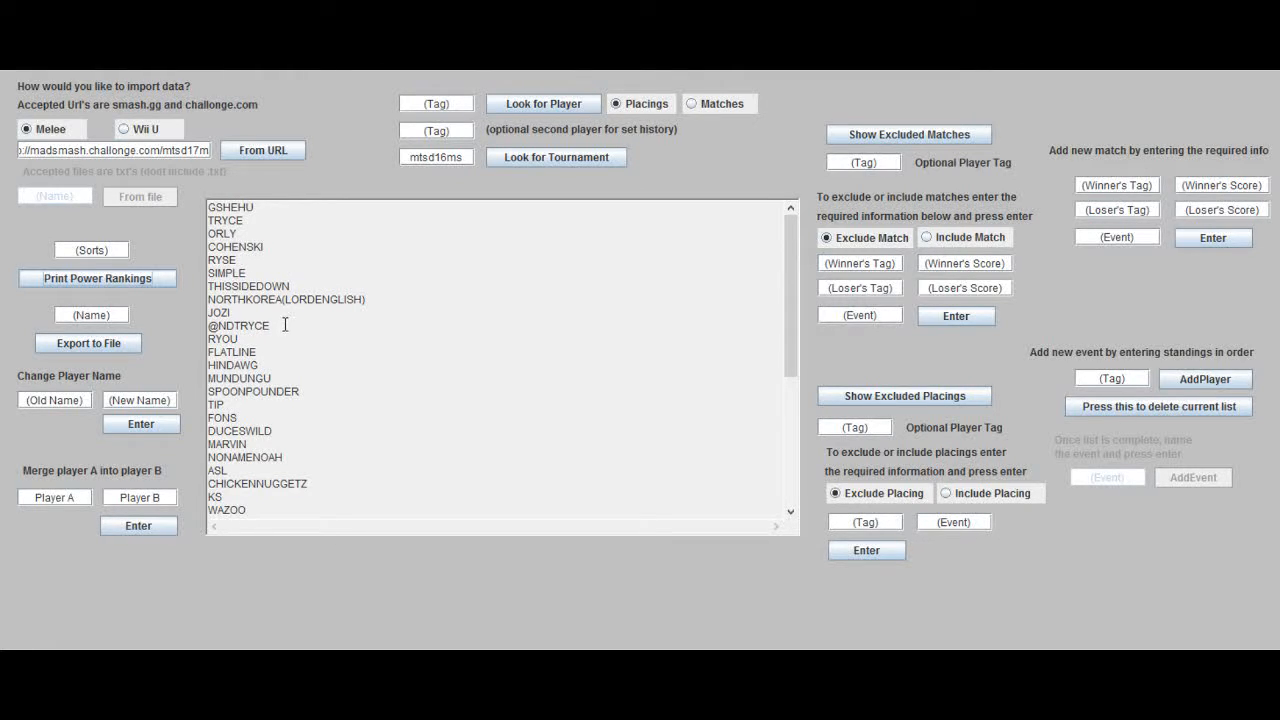
{"action": "left_click_drag", "start_coordinate": [282, 326], "coordinate": [208, 327]}
{"action": "key", "text": "ctrl+c"}
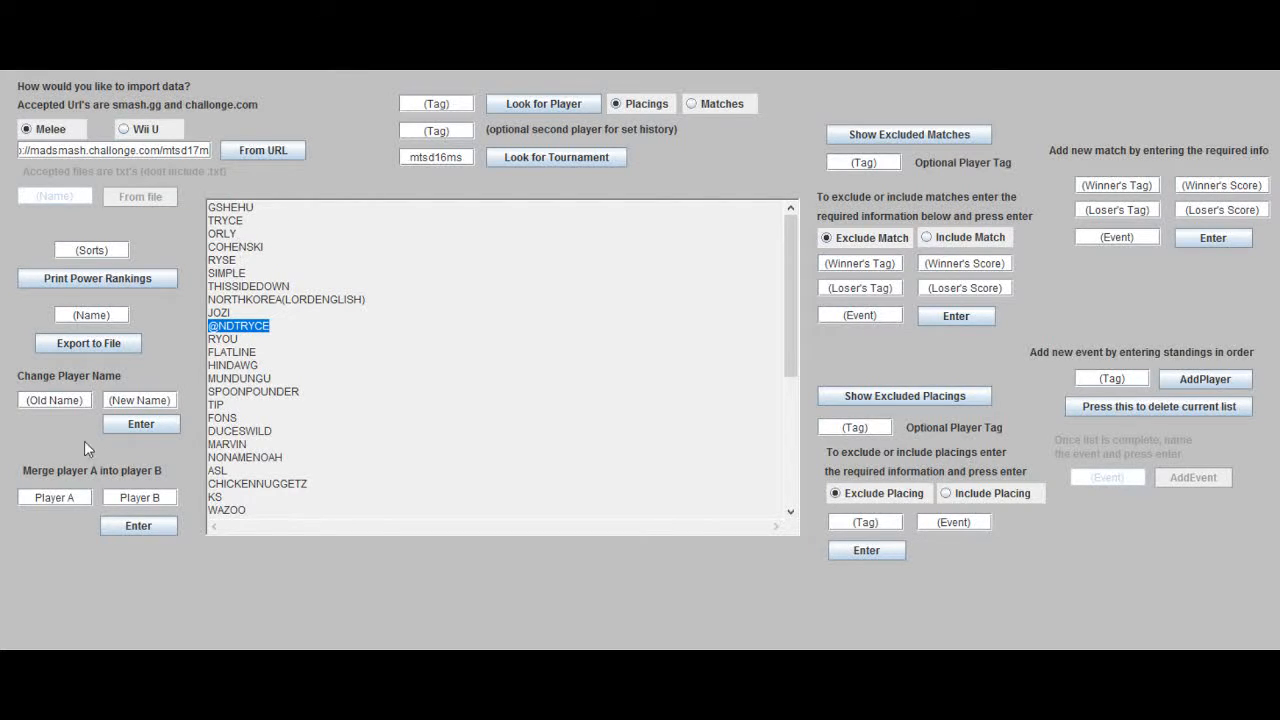
{"action": "left_click", "coordinate": [55, 498]}
{"action": "key", "text": "ctrl+v"}
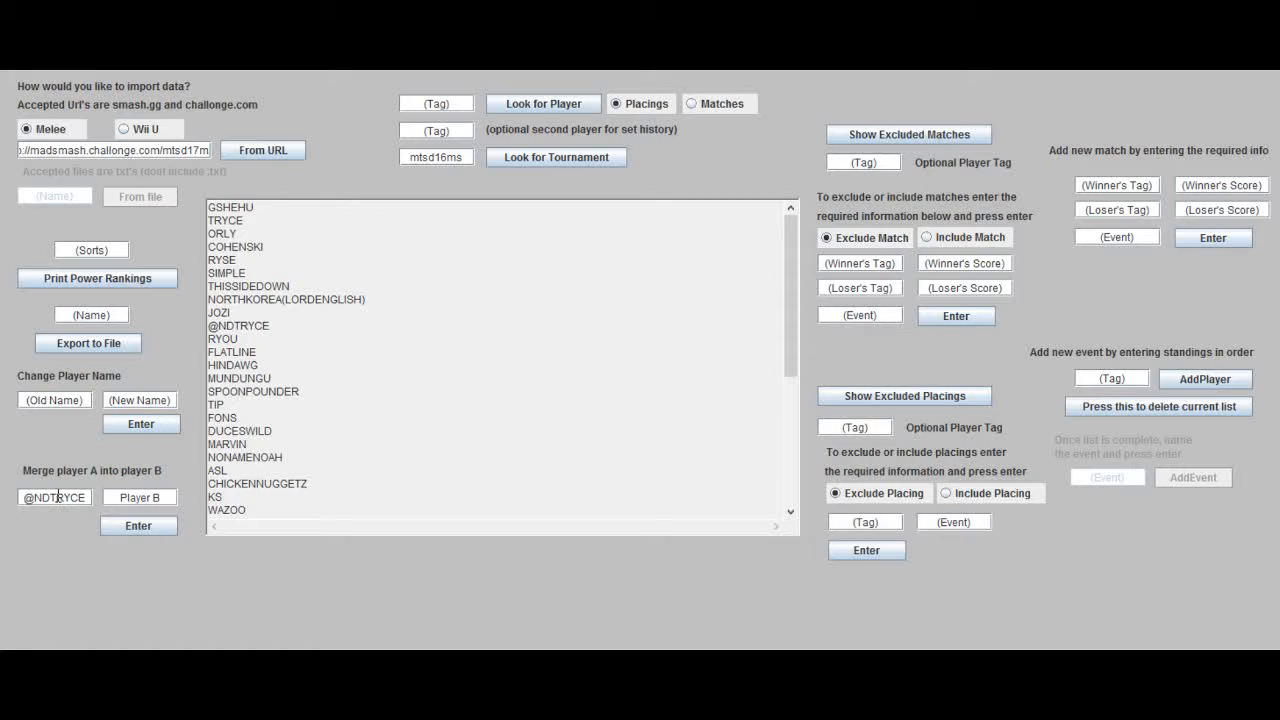
{"action": "left_click_drag", "start_coordinate": [252, 220], "coordinate": [183, 222]}
{"action": "key", "text": "ctrl+c"}
{"action": "left_click", "coordinate": [149, 498]}
{"action": "key", "text": "ctrl+v"}
{"action": "left_click", "coordinate": [161, 499]}
{"action": "key", "text": "ctrl+v"}
{"action": "left_click", "coordinate": [160, 526]}
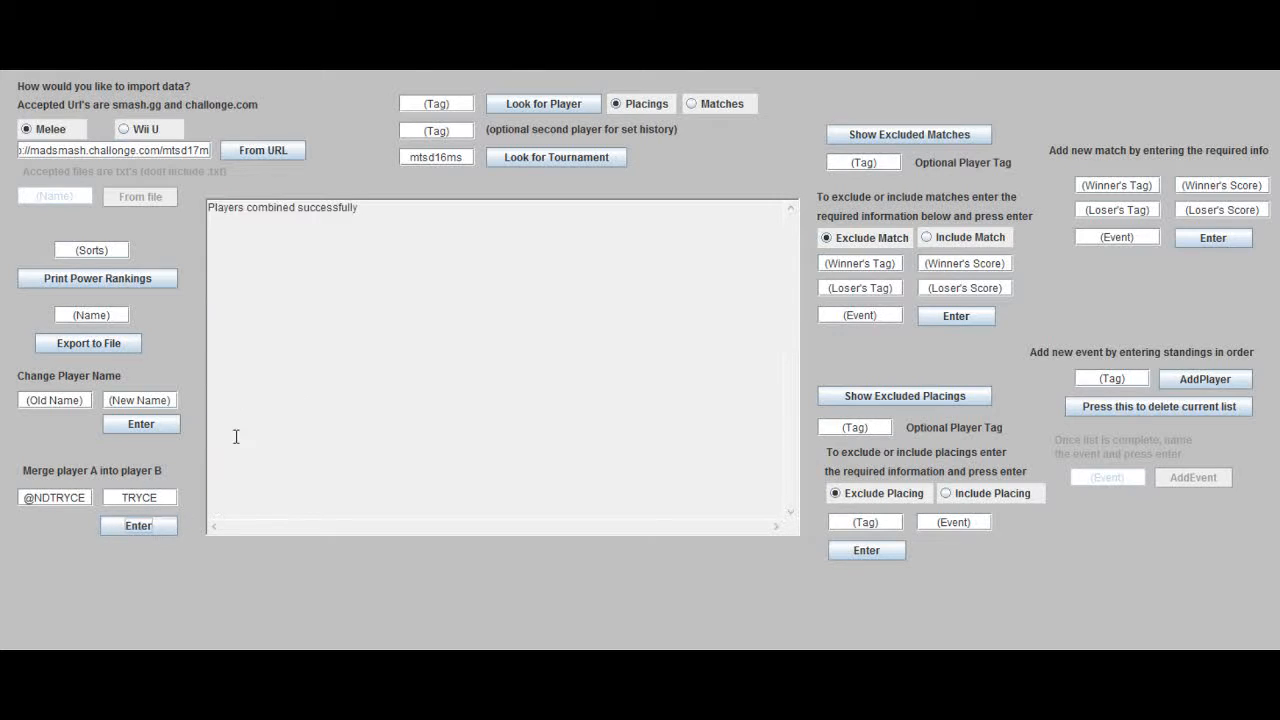
{"action": "left_click", "coordinate": [684, 102]}
{"action": "left_click", "coordinate": [430, 103]}
{"action": "key", "text": "ctrl+v"}
{"action": "left_click", "coordinate": [506, 106]}
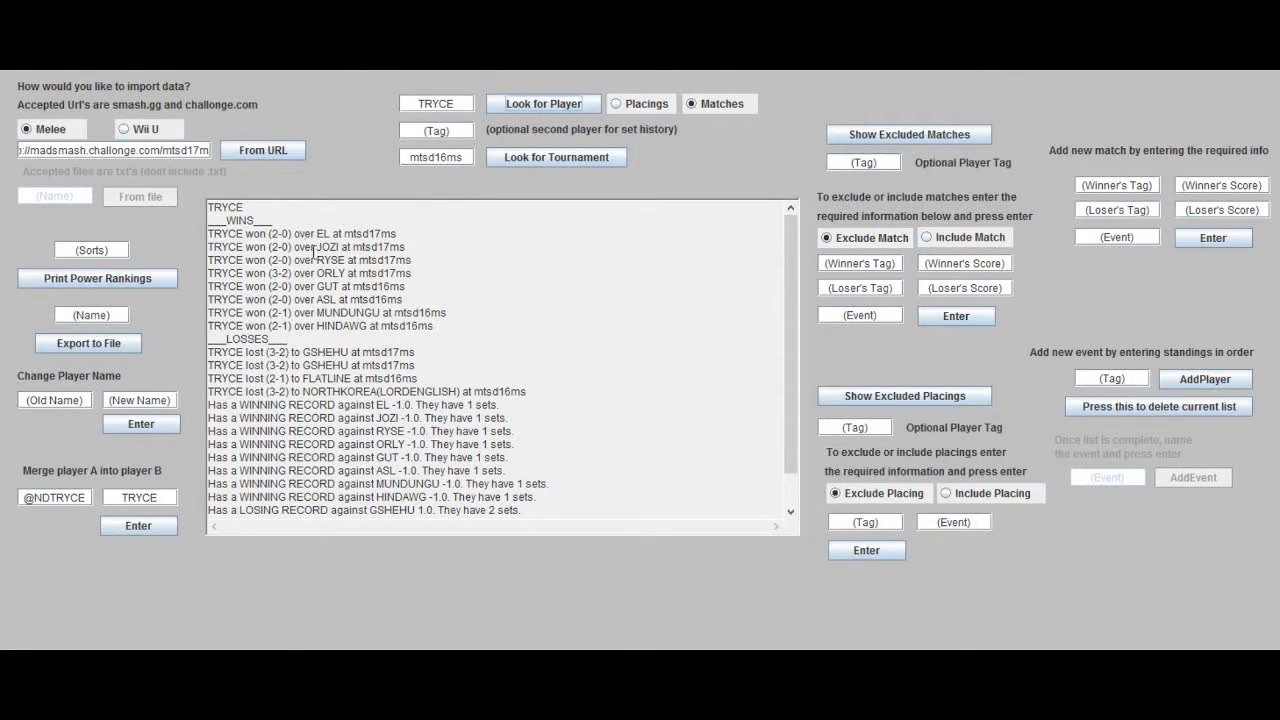
{"action": "left_click", "coordinate": [418, 104]}
{"action": "type", "text": "@nd"}
{"action": "left_click", "coordinate": [516, 107]}
Step: Reprint the power rankings and merge the player NORTHKOREA(LORDENGLISH) into GSHEHU
{"action": "left_click", "coordinate": [117, 287]}
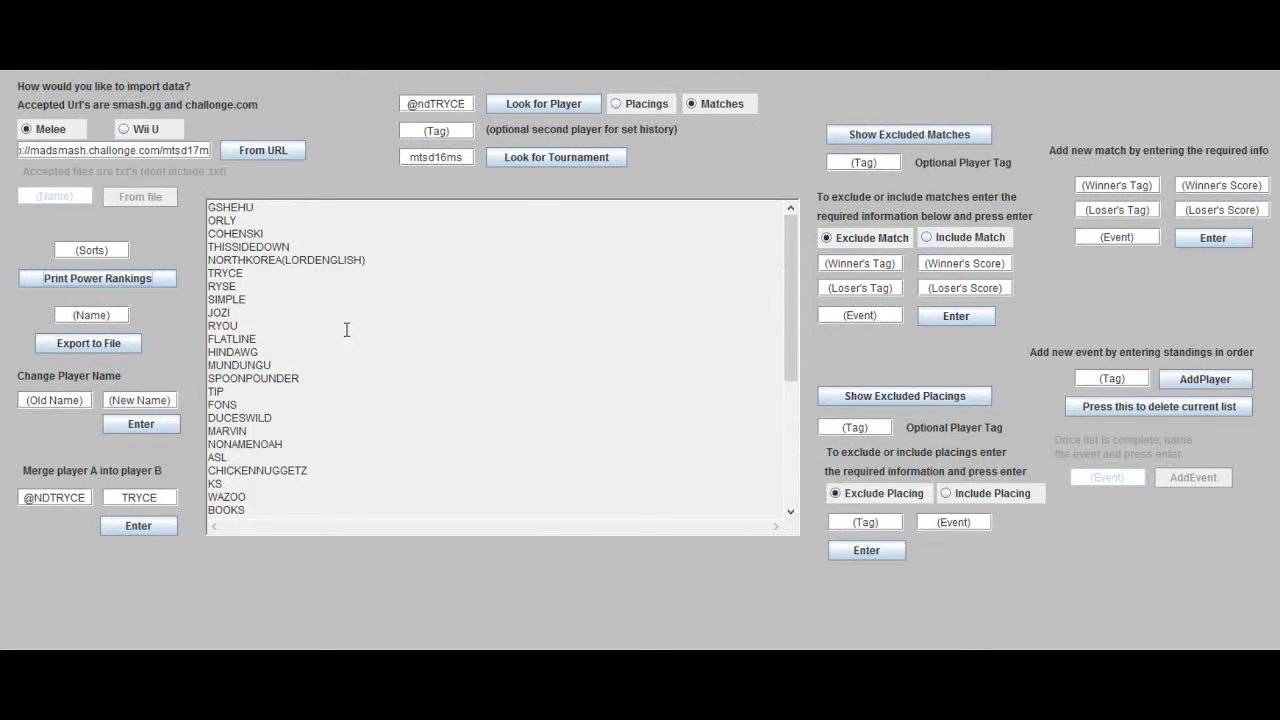
{"action": "left_click_drag", "start_coordinate": [374, 259], "coordinate": [204, 260]}
{"action": "key", "text": "ctrl+c"}
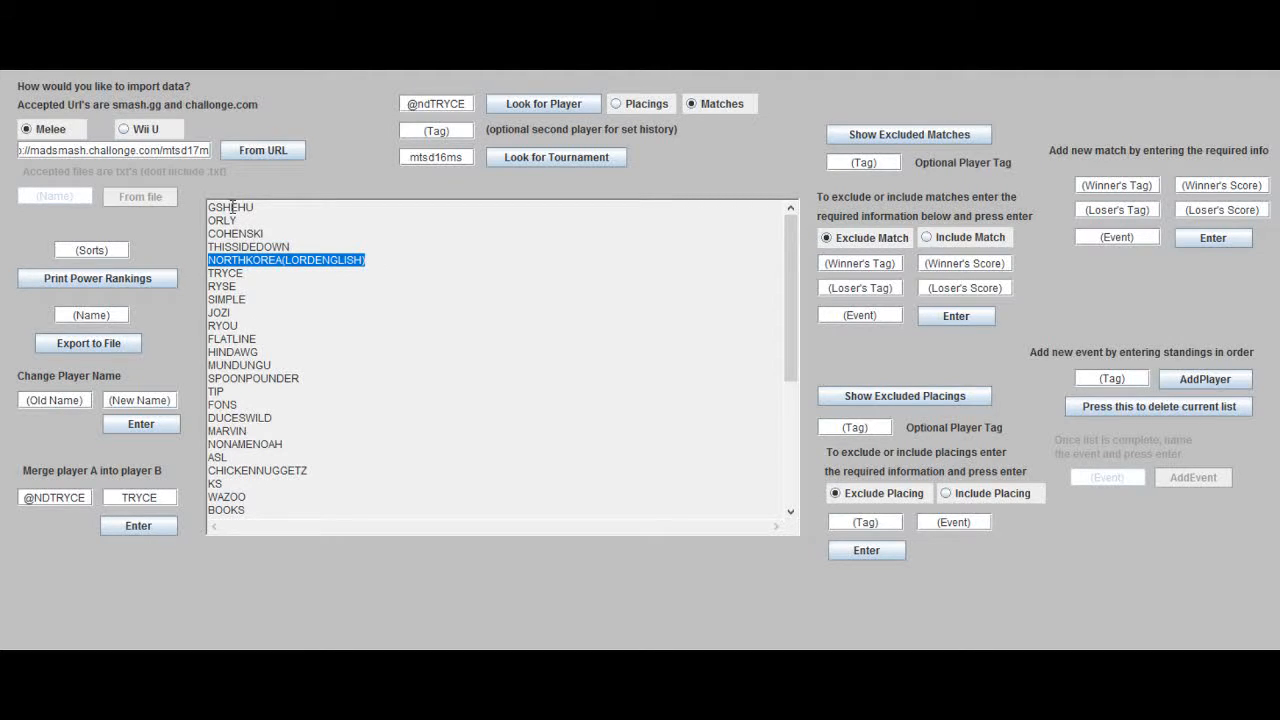
{"action": "triple_click", "coordinate": [73, 497]}
{"action": "key", "text": "BackSpace"}
{"action": "key", "text": "ctrl+v"}
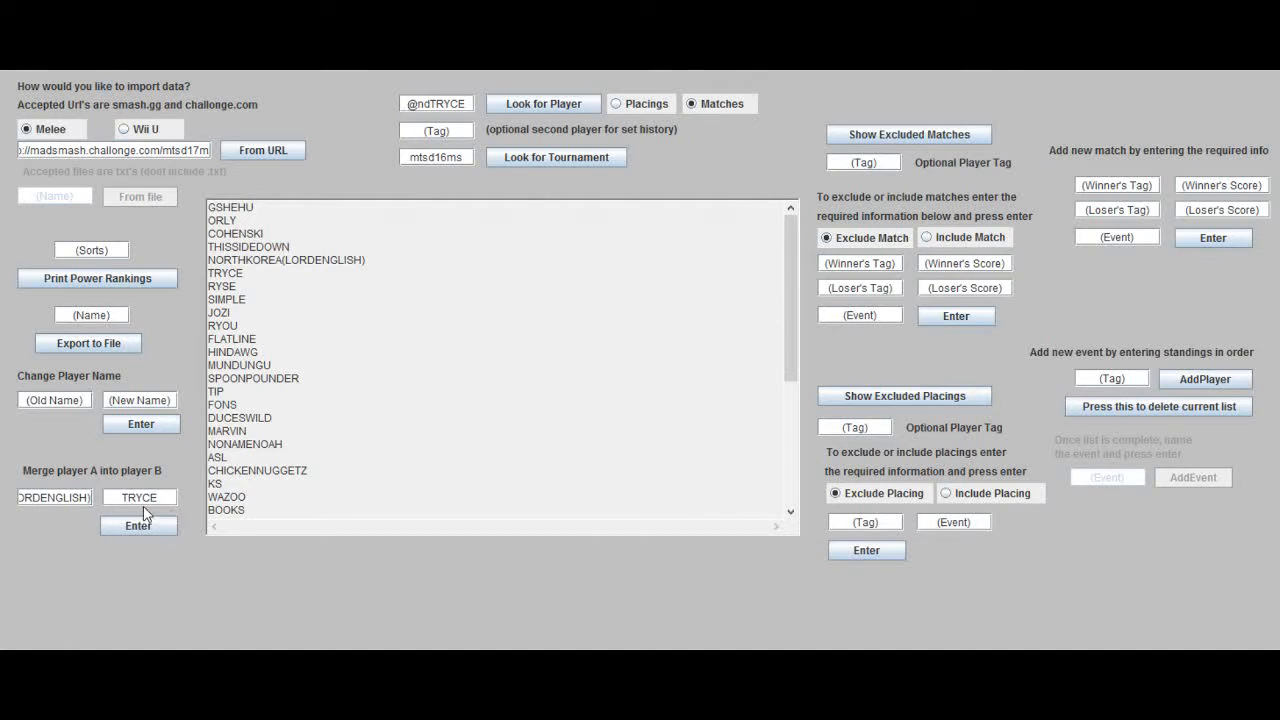
{"action": "left_click_drag", "start_coordinate": [274, 208], "coordinate": [183, 205]}
{"action": "key", "text": "ctrl+c"}
{"action": "triple_click", "coordinate": [139, 497]}
{"action": "key", "text": "BackSpace"}
{"action": "key", "text": "ctrl+v"}
{"action": "left_click", "coordinate": [135, 530]}
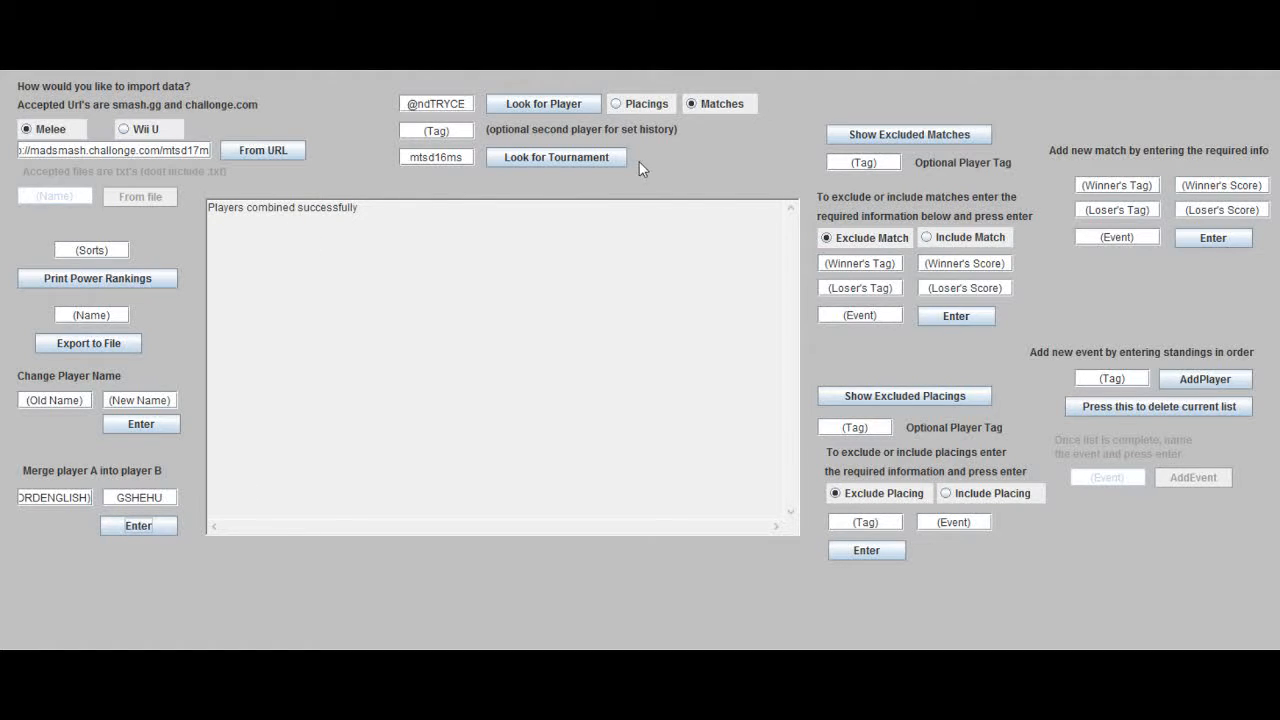
Step: Look up TRYCE's match record again and review the wins and losses
{"action": "left_click", "coordinate": [545, 104]}
{"action": "left_click", "coordinate": [457, 237]}
{"action": "left_click_drag", "start_coordinate": [431, 103], "coordinate": [364, 98]}
{"action": "key", "text": "BackSpace"}
{"action": "left_click", "coordinate": [506, 112]}
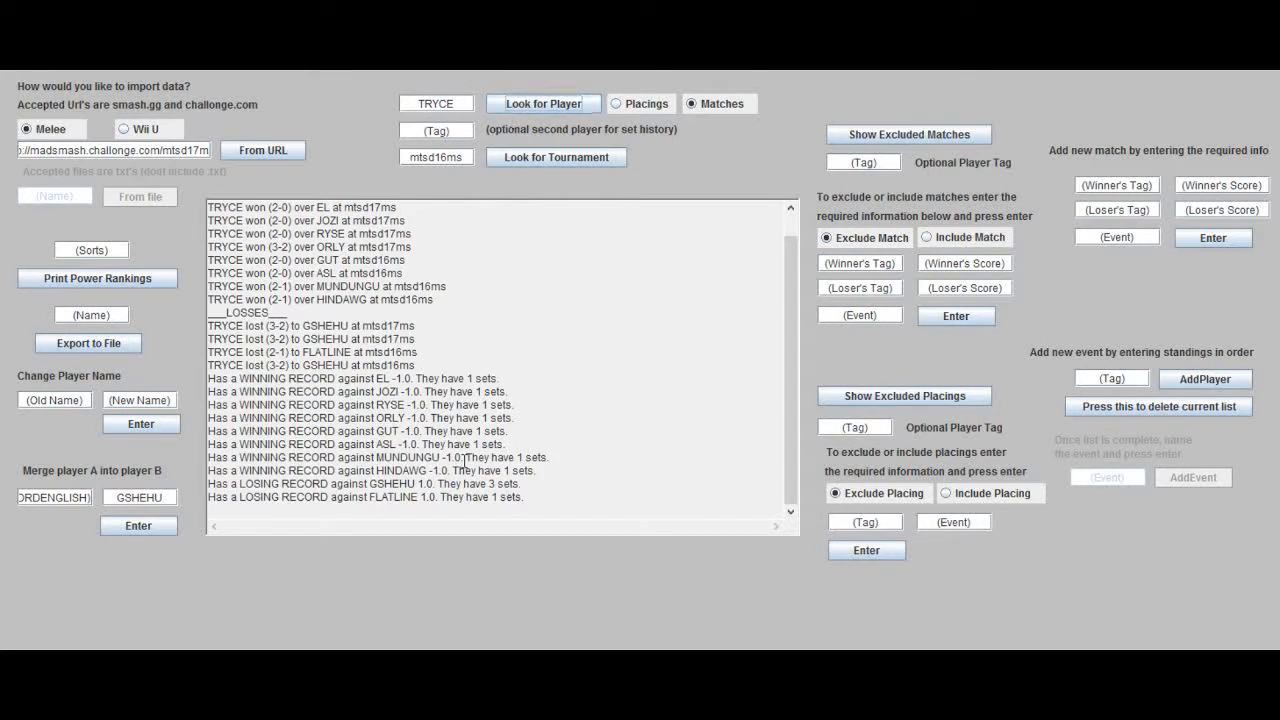
{"action": "scroll", "coordinate": [313, 367], "scroll_direction": "up", "scroll_amount": 1}
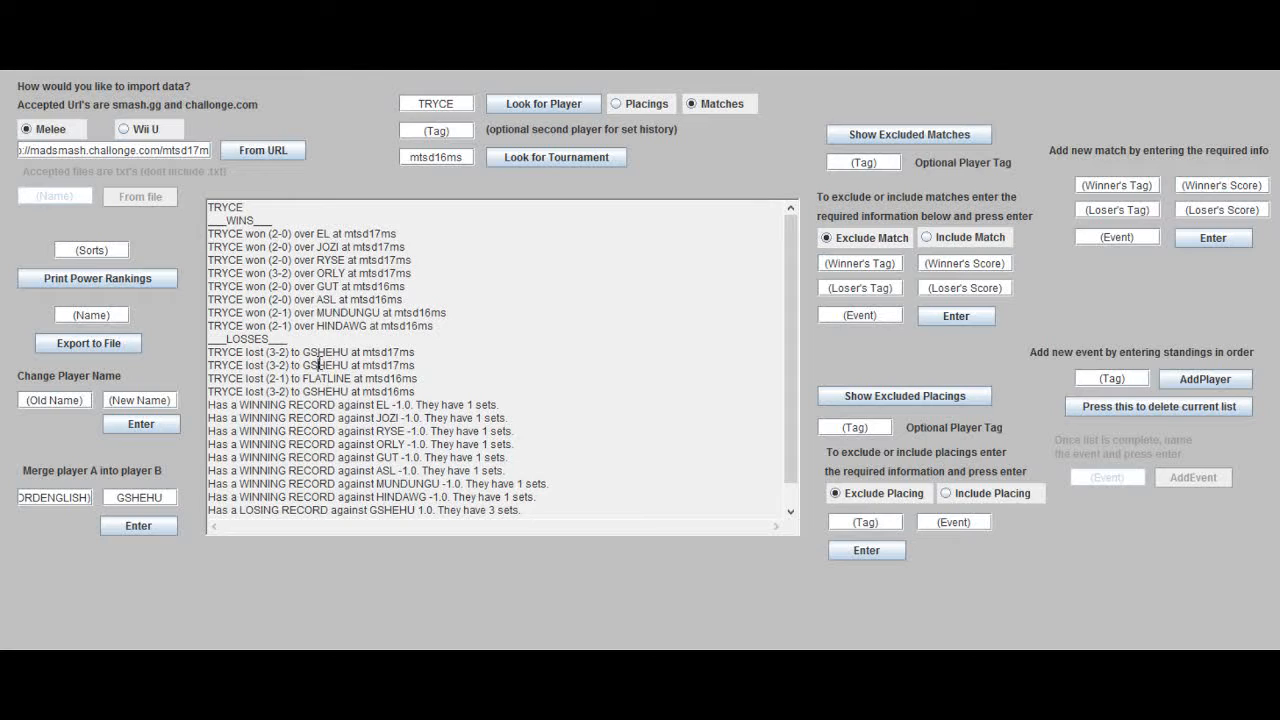
Step: Look up TRYCE's set history with GSHEHU as the second player
{"action": "left_click", "coordinate": [328, 328]}
{"action": "double_click", "coordinate": [326, 356]}
{"action": "key", "text": "ctrl+c"}
{"action": "left_click", "coordinate": [432, 131]}
{"action": "key", "text": "ctrl+v"}
{"action": "left_click", "coordinate": [500, 107]}
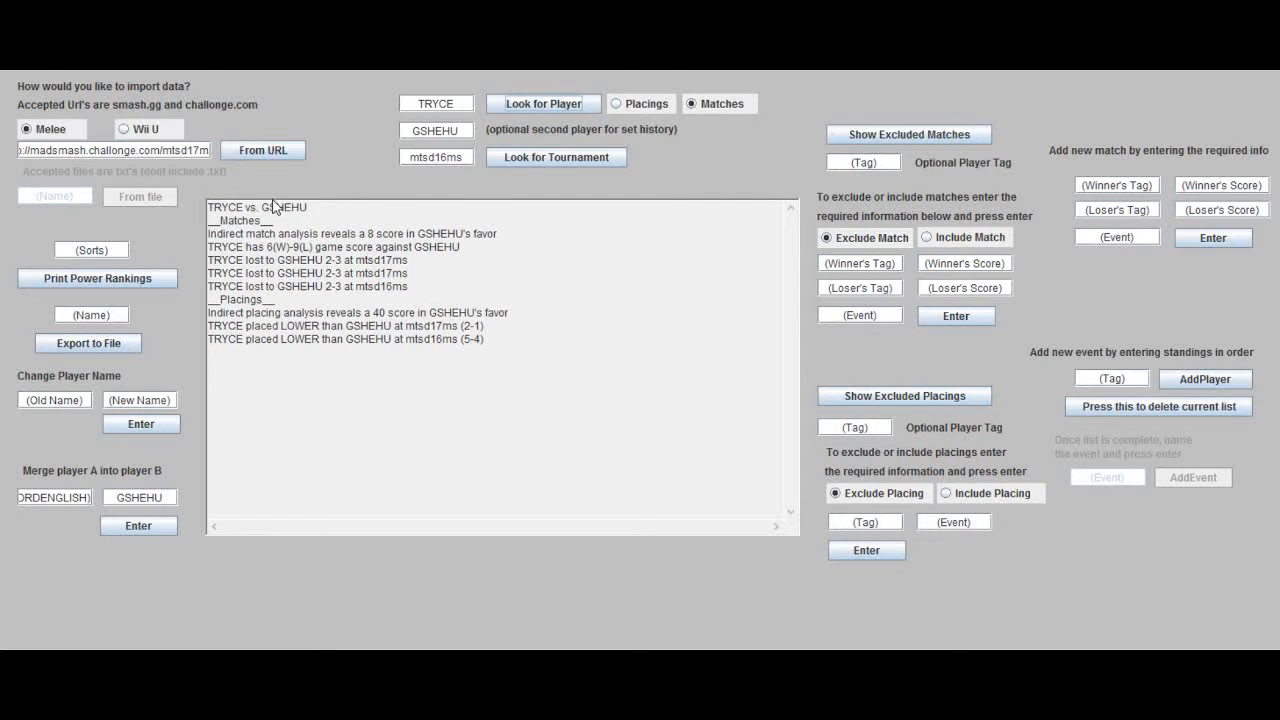
Step: Print the power rankings and change the player name GSHEHU to "lord english"
{"action": "left_click", "coordinate": [150, 281]}
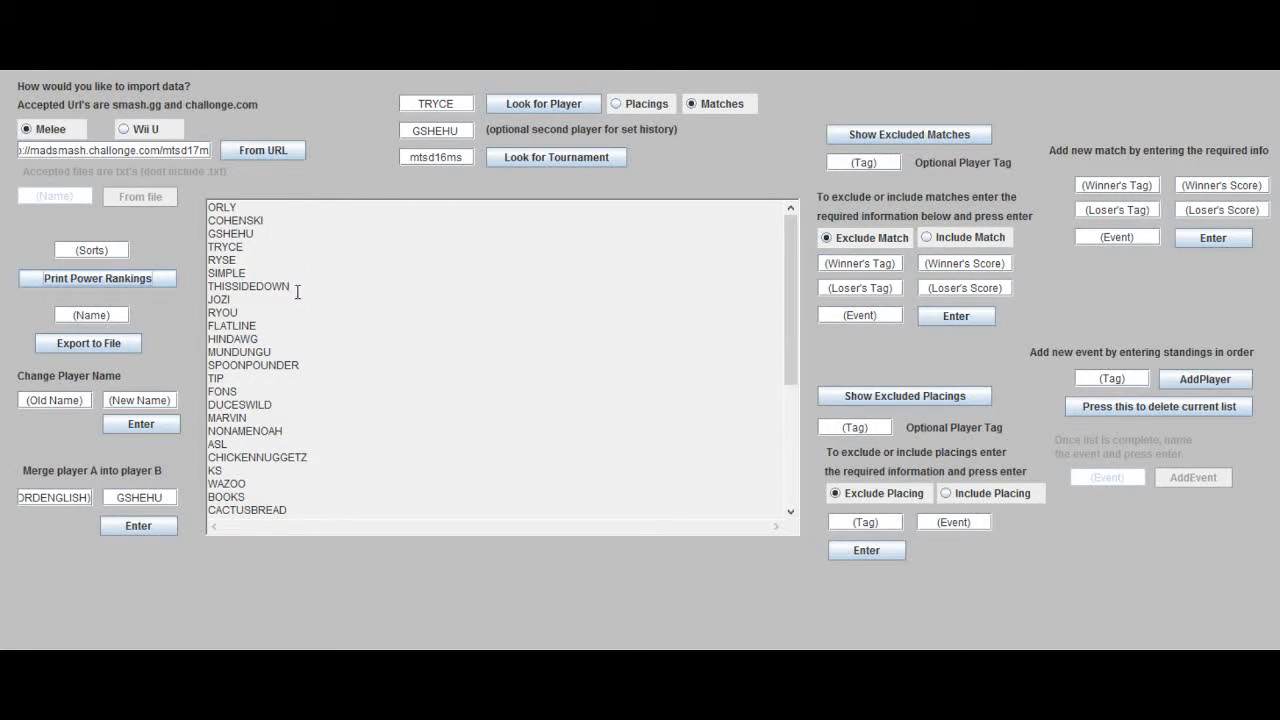
{"action": "left_click", "coordinate": [237, 221]}
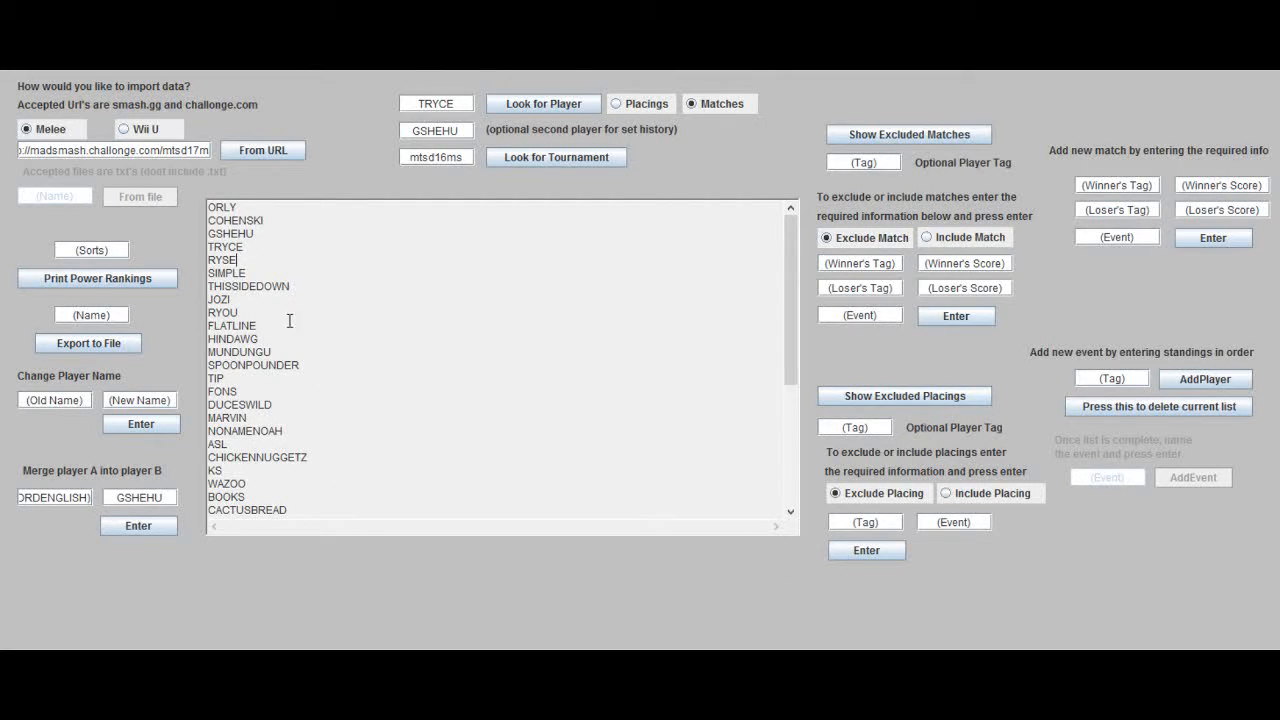
{"action": "left_click_drag", "start_coordinate": [255, 233], "coordinate": [199, 231]}
{"action": "key", "text": "ctrl+c"}
{"action": "left_click", "coordinate": [50, 400]}
{"action": "key", "text": "ctrl+v"}
{"action": "left_click", "coordinate": [150, 400]}
{"action": "type", "text": "lord"}
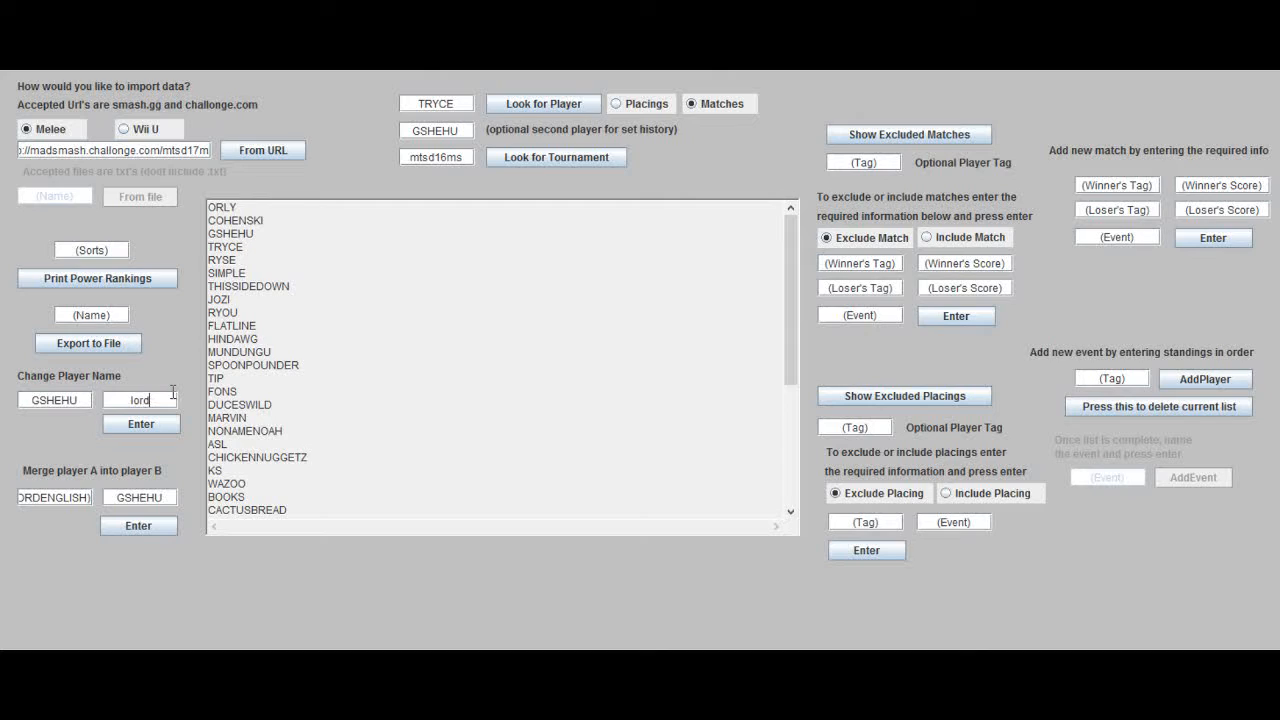
{"action": "type", "text": " english"}
{"action": "left_click", "coordinate": [126, 425]}
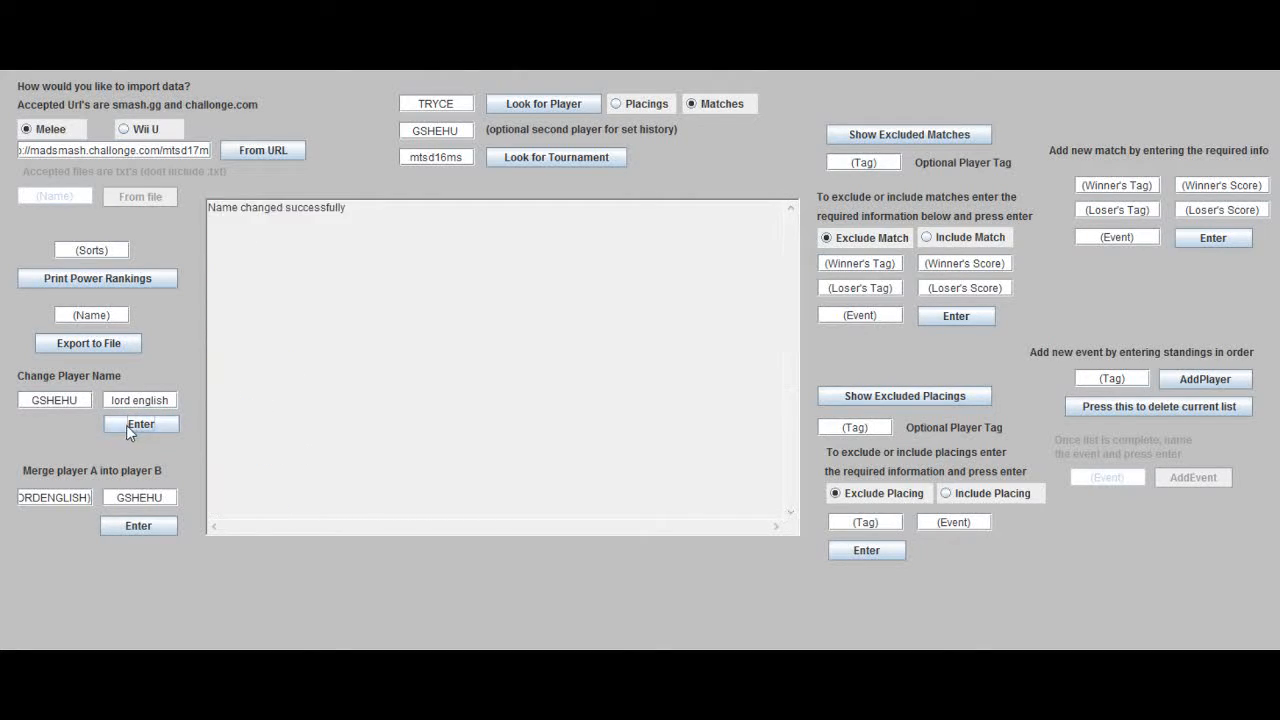
Step: Print the power rankings again and check the renamed player's entry
{"action": "left_click", "coordinate": [130, 279]}
{"action": "scroll", "coordinate": [434, 378], "scroll_direction": "up", "scroll_amount": 6}
{"action": "left_click", "coordinate": [224, 208]}
{"action": "double_click", "coordinate": [259, 232]}
{"action": "left_click", "coordinate": [261, 232]}
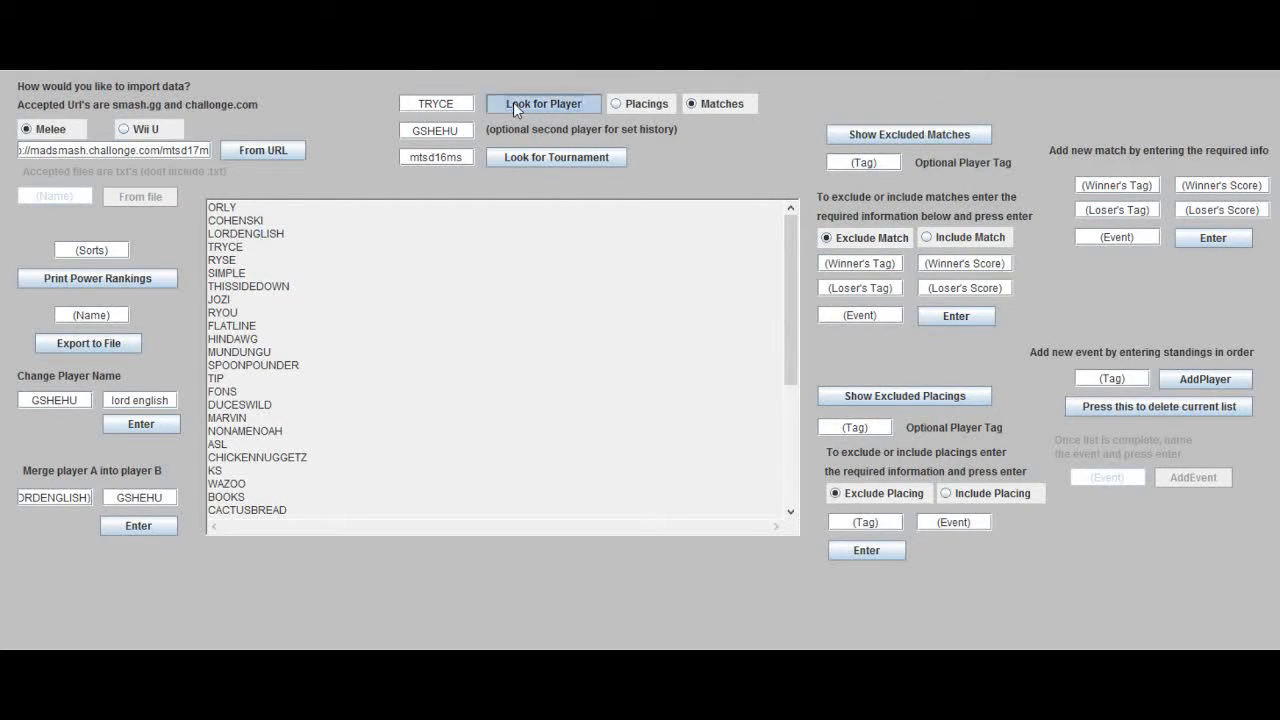
Step: Look up TRYCE's set history with LORDENGLISH as the second player
{"action": "left_click_drag", "start_coordinate": [286, 234], "coordinate": [145, 240]}
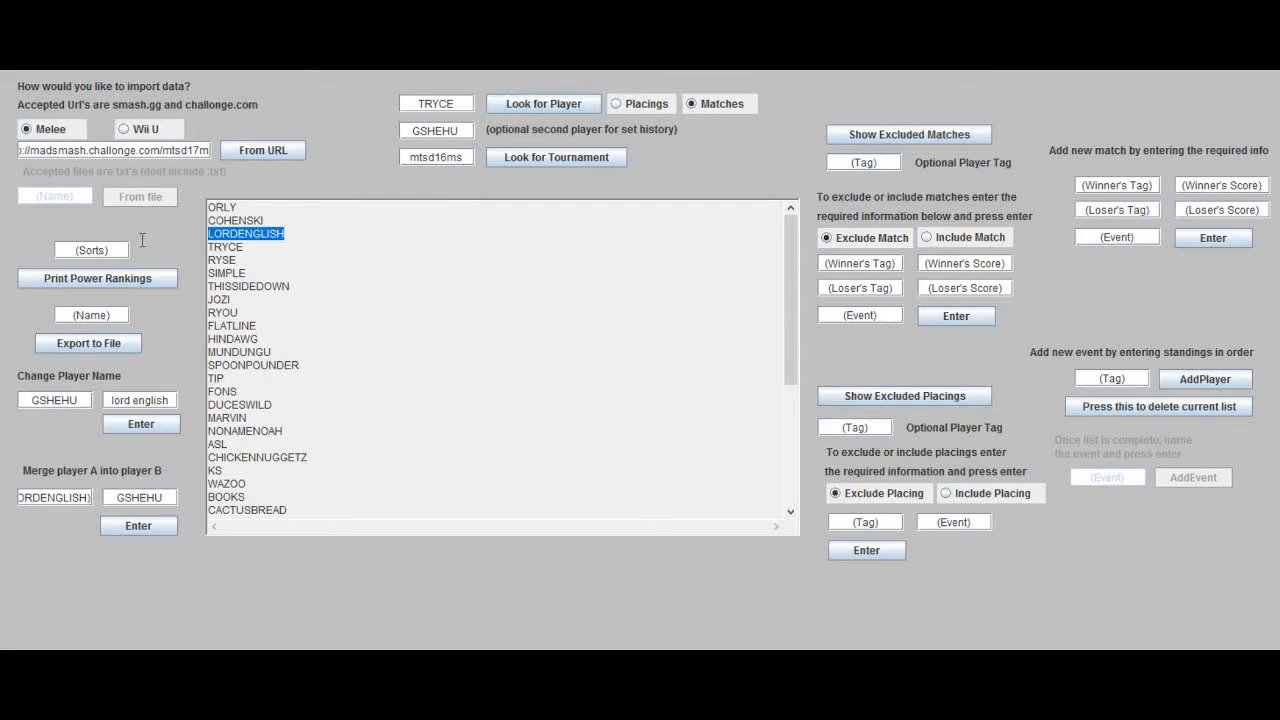
{"action": "key", "text": "ctrl+c"}
{"action": "double_click", "coordinate": [436, 130]}
{"action": "key", "text": "ctrl+v"}
{"action": "left_click", "coordinate": [504, 107]}
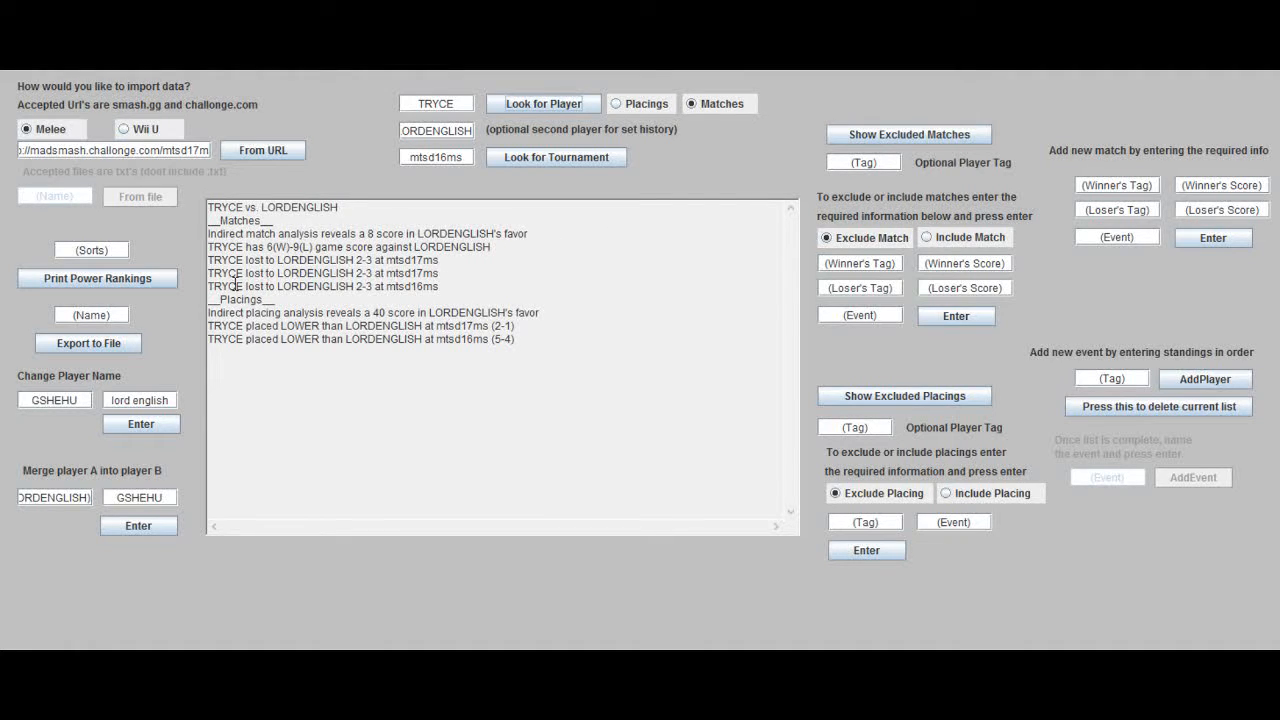
Step: Exclude the match LORDENGLISH won 3-2 over tryce at the event mtsd16ms
{"action": "left_click", "coordinate": [852, 263]}
{"action": "key", "text": "ctrl+v"}
{"action": "left_click", "coordinate": [925, 263]}
{"action": "type", "text": "3"}
{"action": "left_click", "coordinate": [955, 288]}
{"action": "type", "text": "2"}
{"action": "left_click", "coordinate": [860, 288]}
{"action": "type", "text": "tryce"}
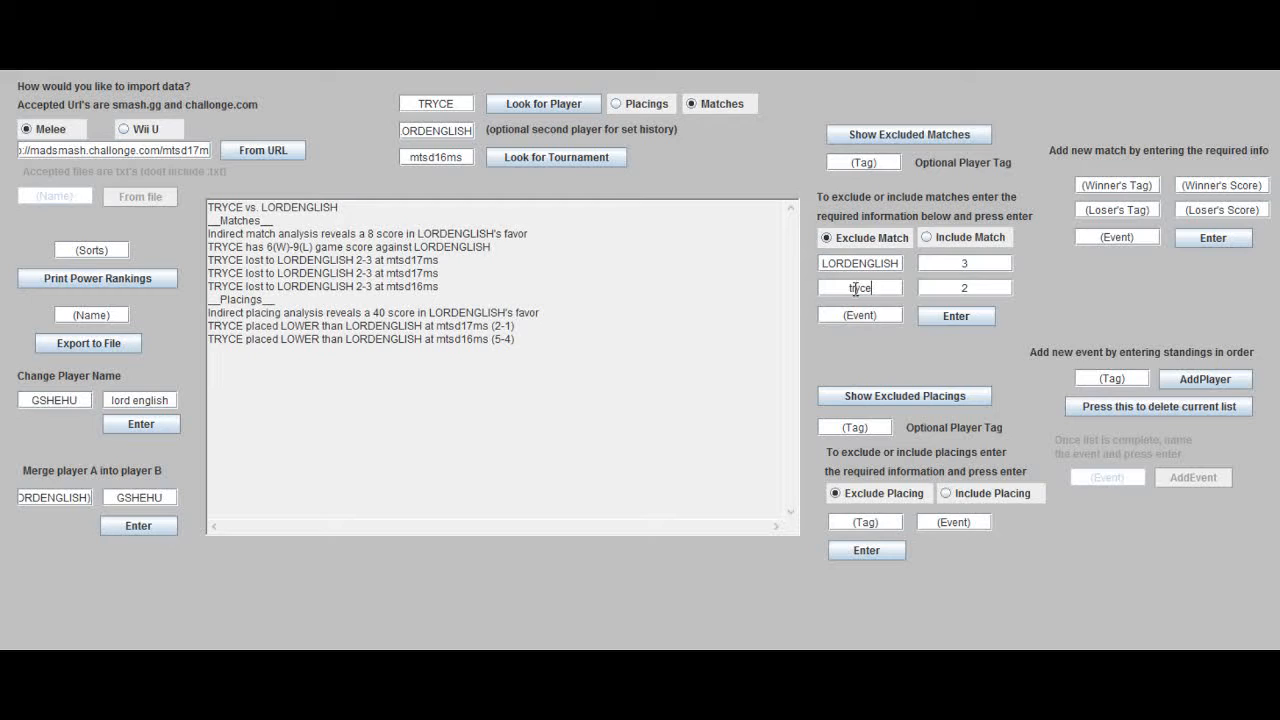
{"action": "double_click", "coordinate": [412, 286]}
{"action": "left_click", "coordinate": [845, 318]}
{"action": "key", "text": "ctrl+v"}
{"action": "left_click", "coordinate": [930, 315]}
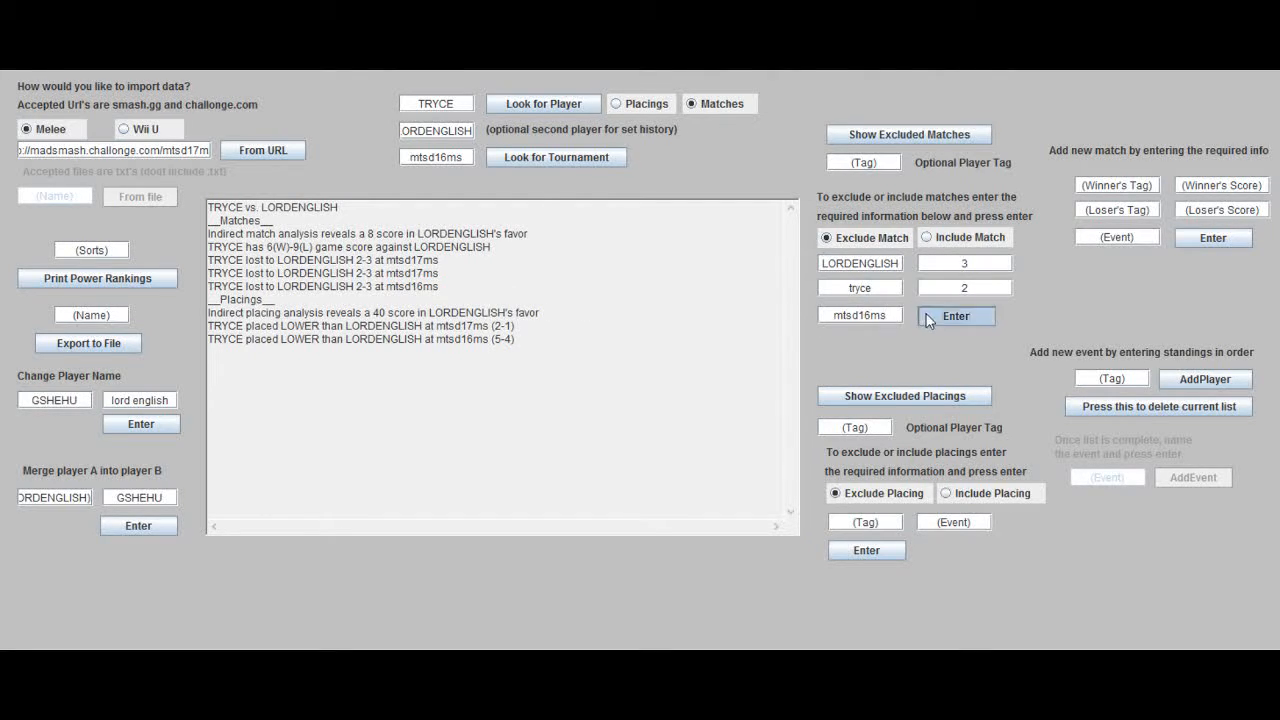
Step: Review the set history between TRYCE and LORDENGLISH without the excluded match
{"action": "left_click", "coordinate": [547, 110]}
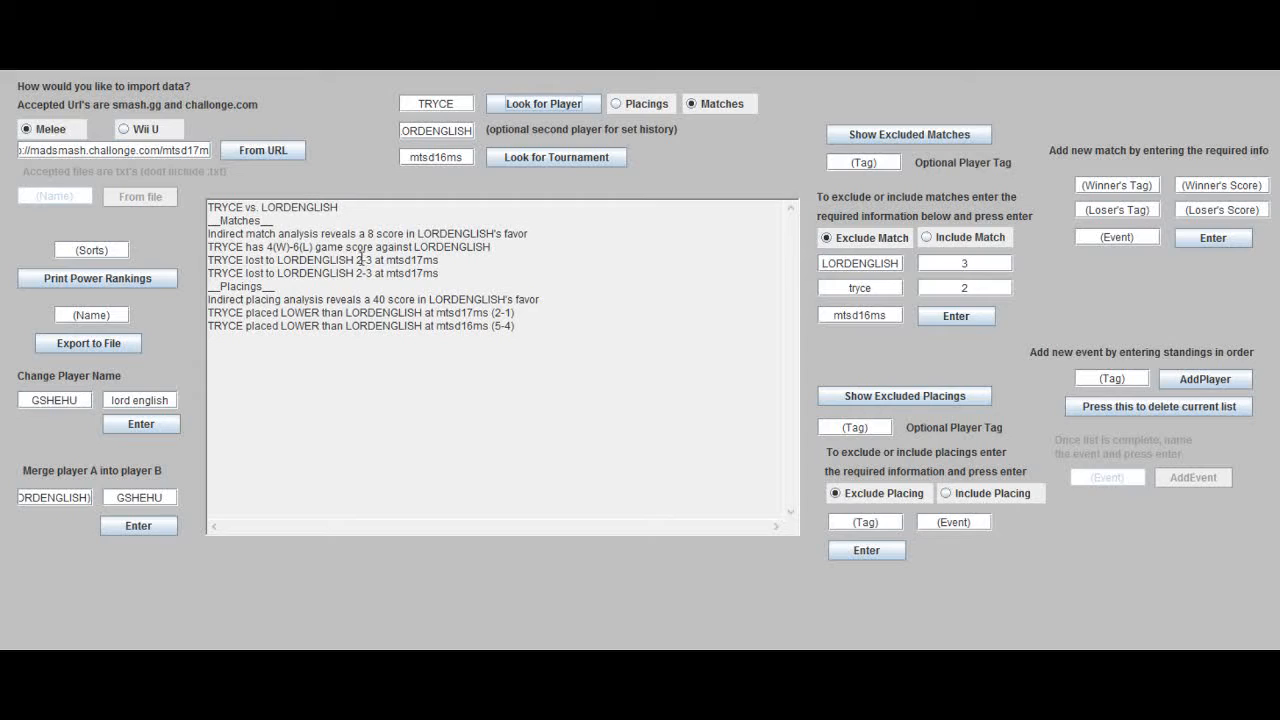
{"action": "left_click", "coordinate": [929, 243]}
{"action": "left_click", "coordinate": [900, 238]}
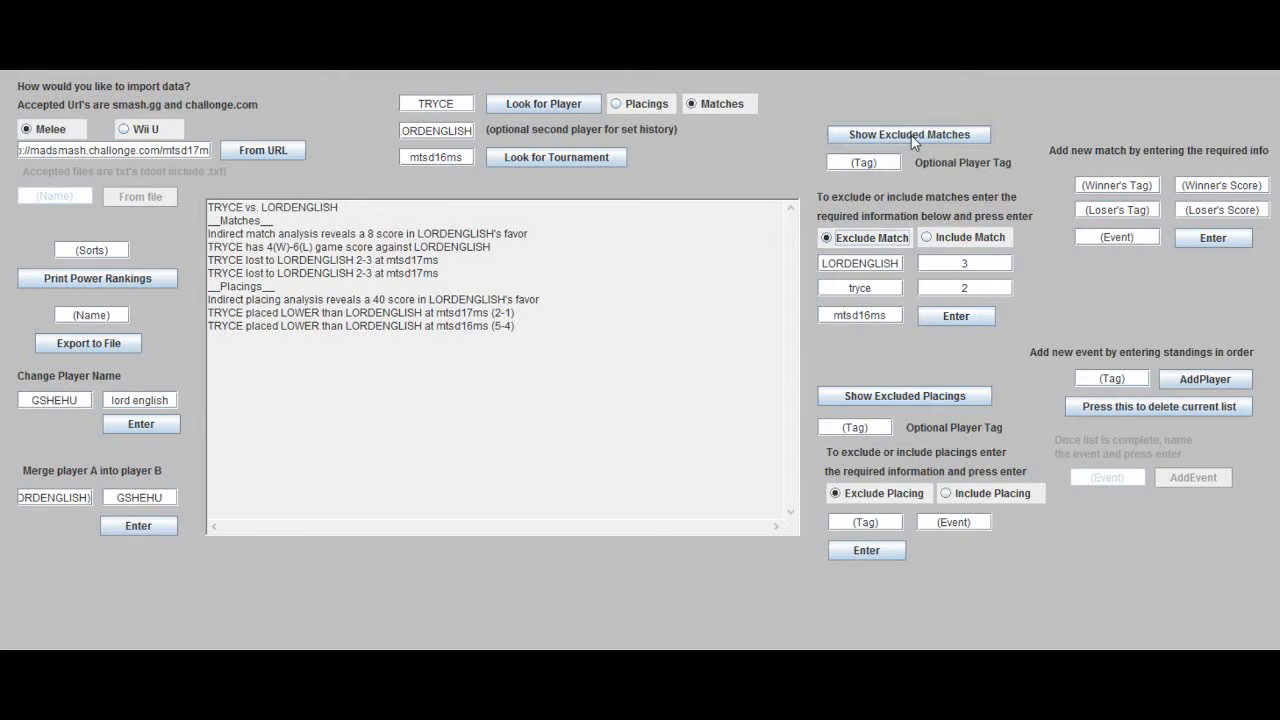
Step: List the excluded matches, include the 3-2 LORDENGLISH–tryce match at mtsd16ms again, and recheck their set history
{"action": "left_click", "coordinate": [912, 142]}
{"action": "left_click", "coordinate": [926, 237]}
{"action": "left_click", "coordinate": [944, 316]}
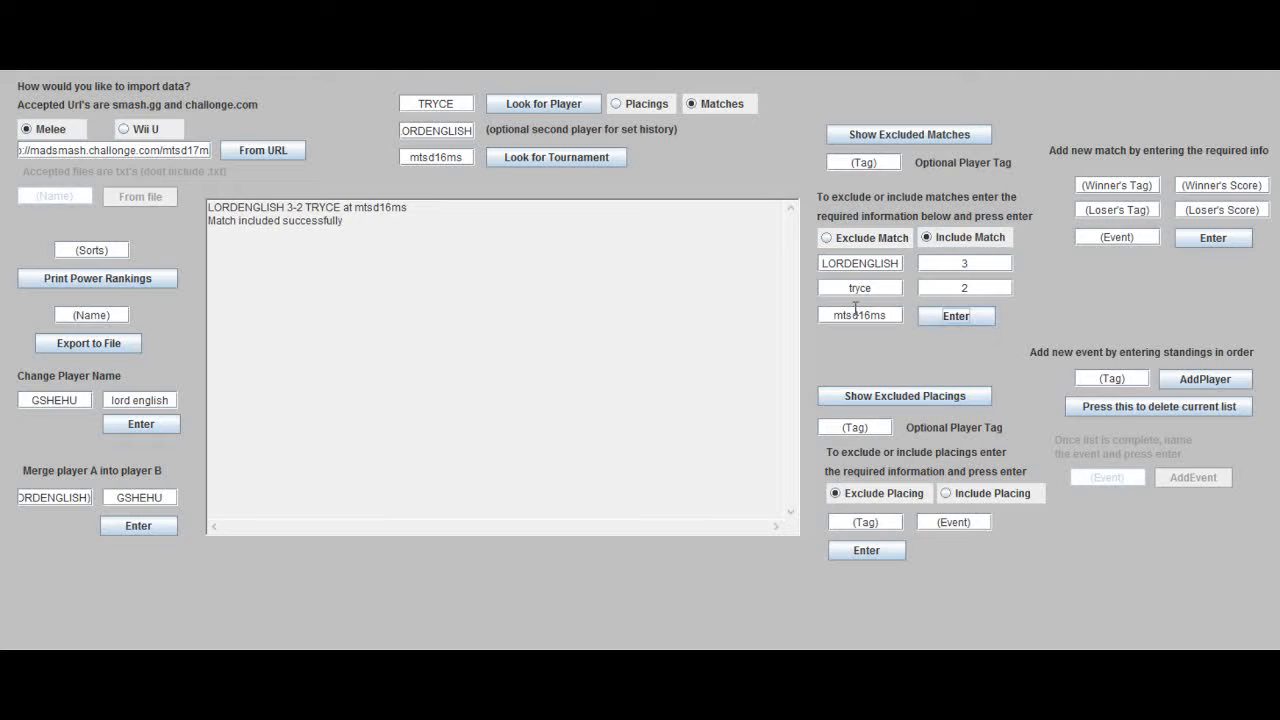
{"action": "left_click", "coordinate": [530, 104]}
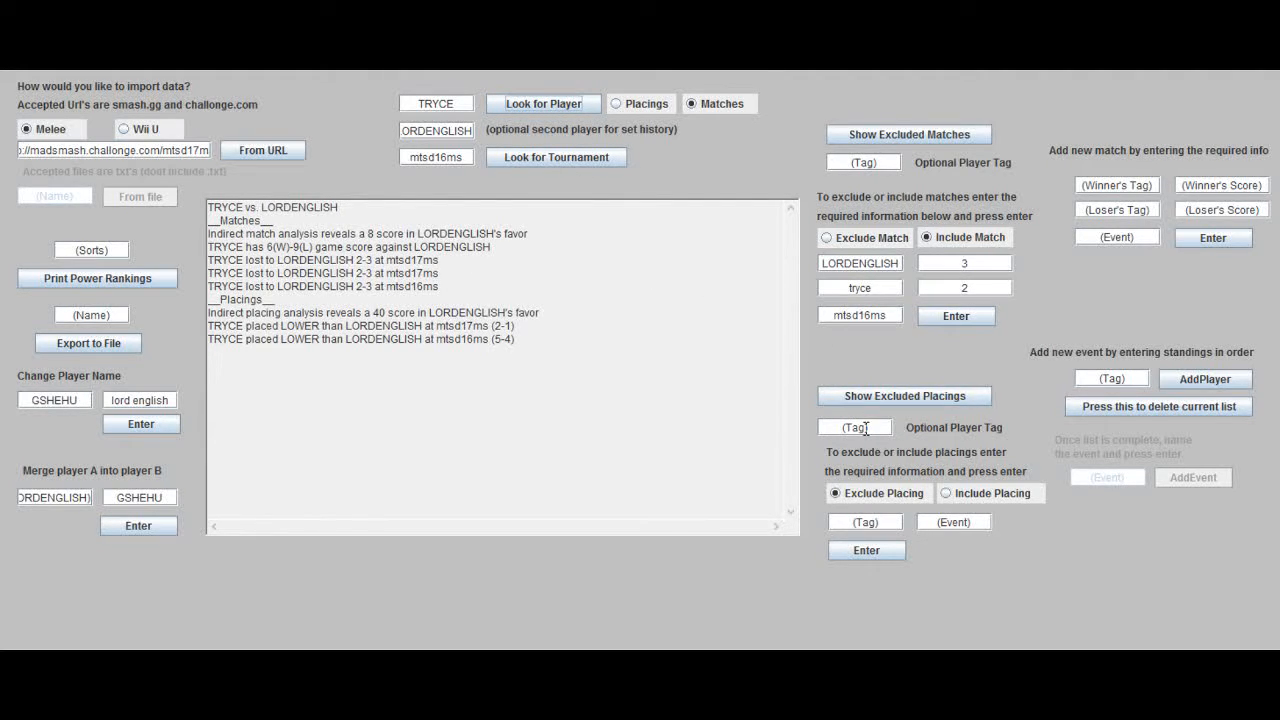
Step: Exclude tryce's placing at the event mtsd16ms and reprint the power rankings
{"action": "left_click", "coordinate": [881, 522]}
{"action": "type", "text": "tryce"}
{"action": "left_click", "coordinate": [947, 528]}
{"action": "type", "text": "mtsd16ms"}
{"action": "left_click", "coordinate": [866, 550]}
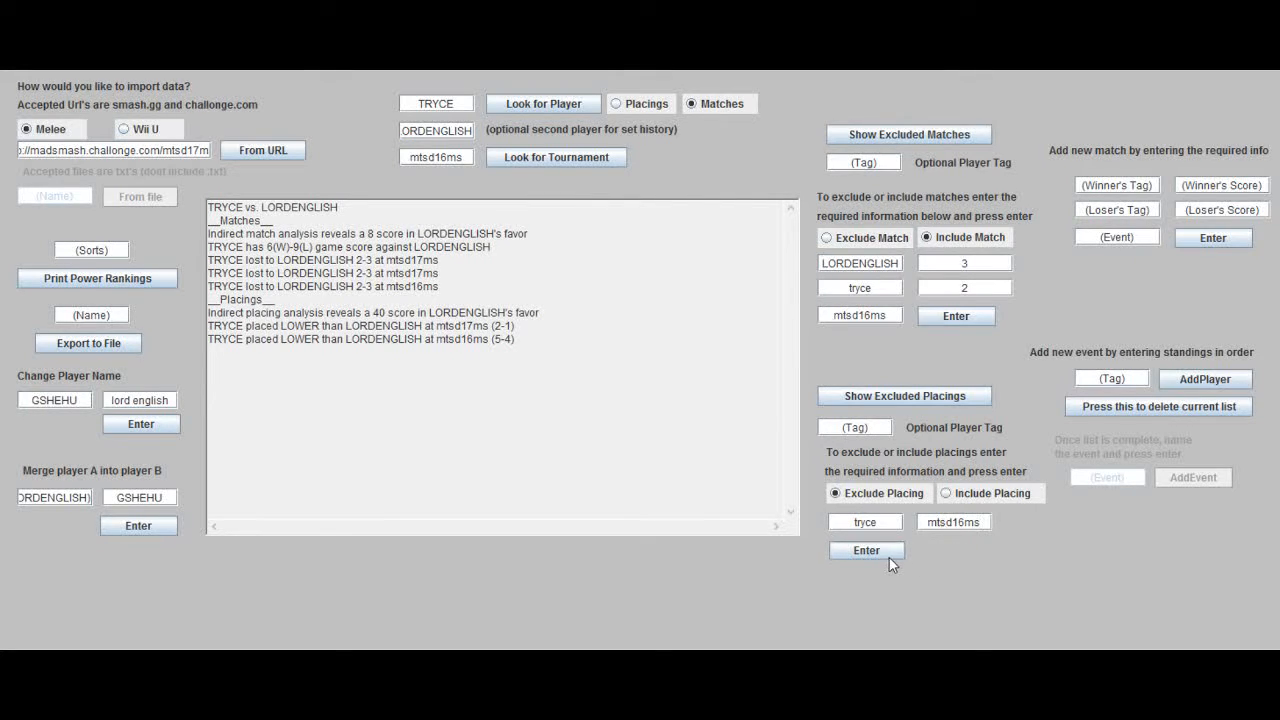
{"action": "left_click", "coordinate": [90, 274]}
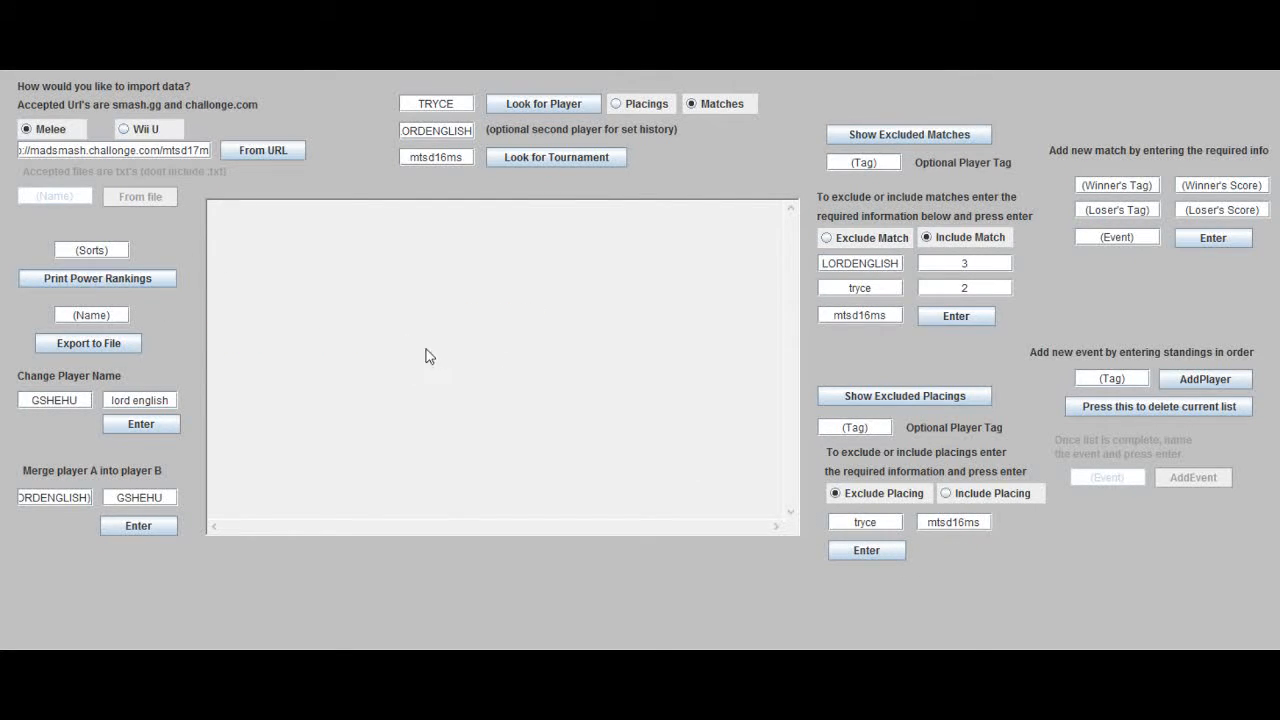
{"action": "scroll", "coordinate": [452, 366], "scroll_direction": "up", "scroll_amount": 3}
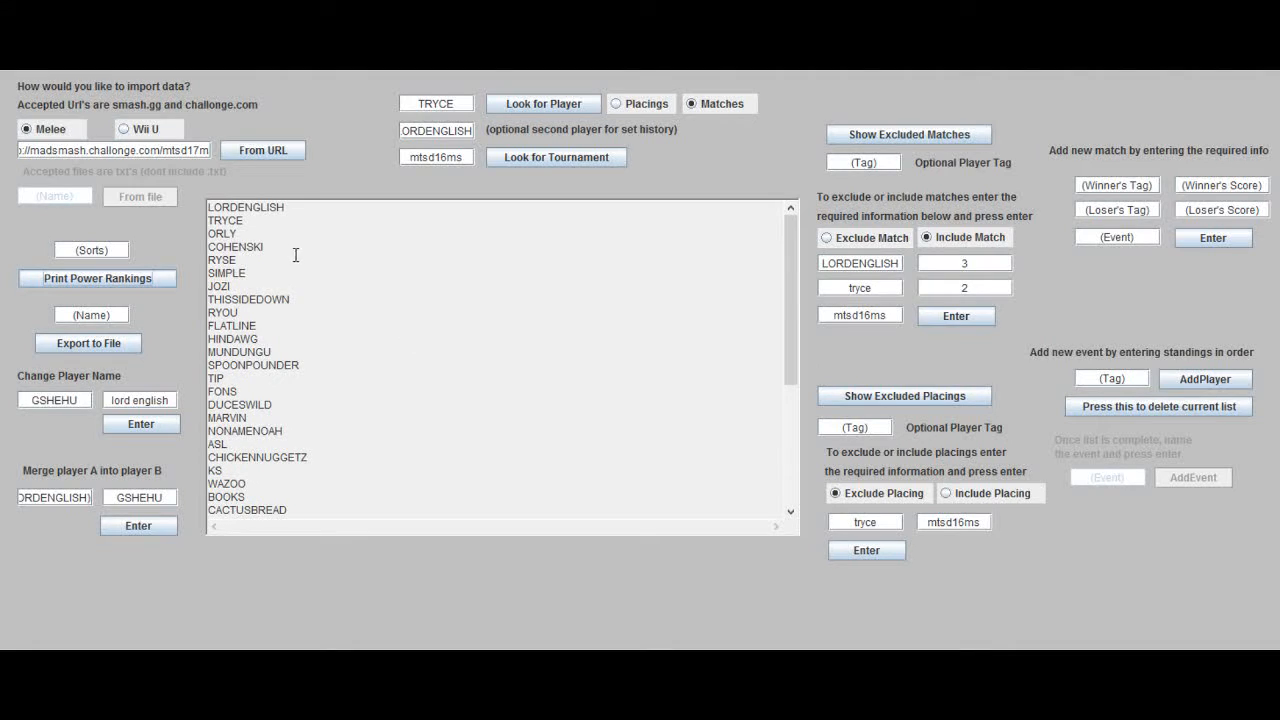
Step: Start the standings of a new event with the player ORLY in first place
{"action": "left_click_drag", "start_coordinate": [224, 209], "coordinate": [232, 234]}
{"action": "left_click", "coordinate": [232, 234]}
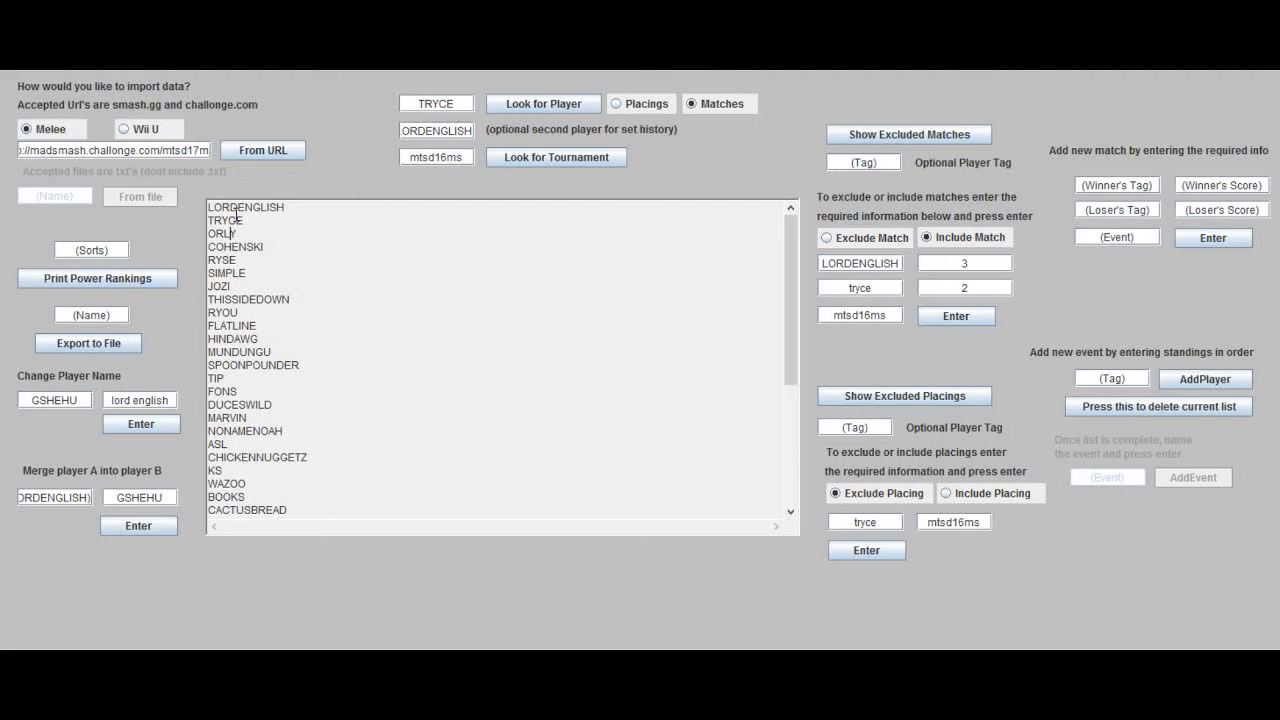
{"action": "left_click_drag", "start_coordinate": [785, 353], "coordinate": [785, 316]}
{"action": "left_click", "coordinate": [1147, 377]}
{"action": "type", "text": "ly"}
{"action": "left_click", "coordinate": [1214, 376]}
Step: Add tryce to the new event's standings in second place
{"action": "left_click", "coordinate": [1125, 378]}
{"action": "key", "text": "BackSpace"}
{"action": "key", "text": "BackSpace"}
{"action": "key", "text": "BackSpace"}
{"action": "key", "text": "BackSpace"}
{"action": "type", "text": "tryce"}
{"action": "left_click", "coordinate": [1178, 379]}
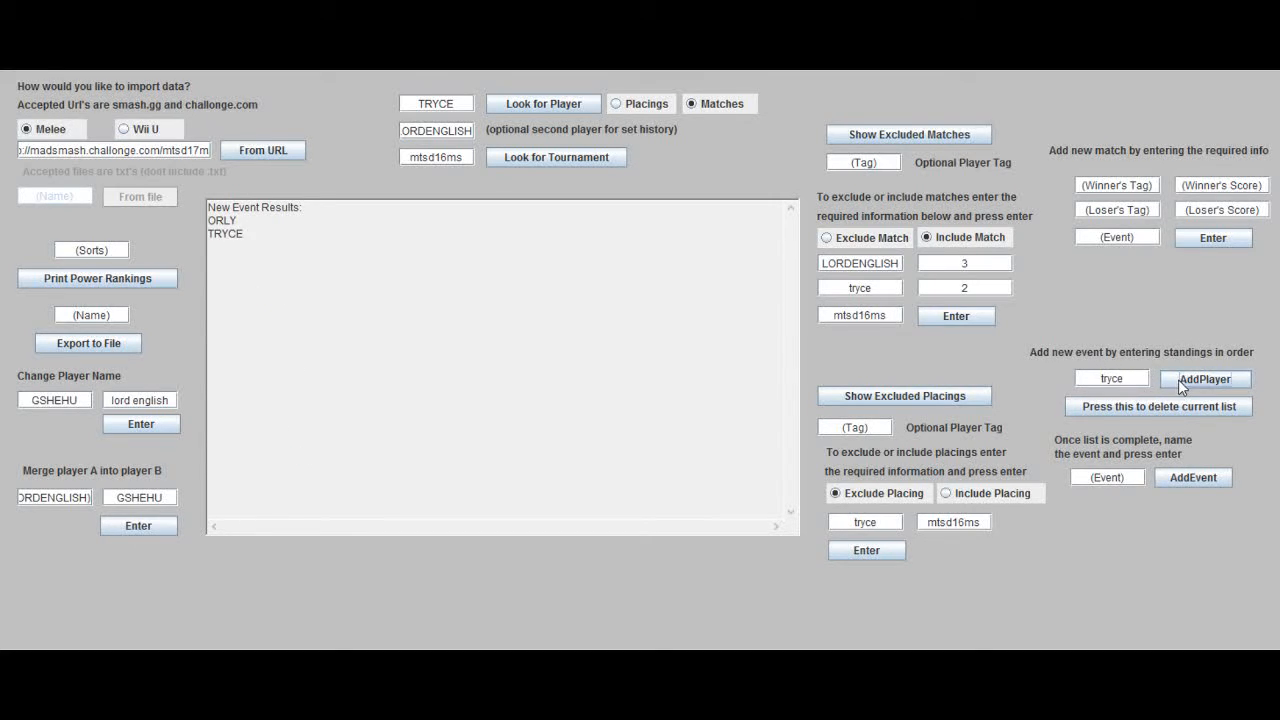
Step: Add lordenglish to the new event's standings in third place
{"action": "left_click", "coordinate": [1116, 378]}
{"action": "key", "text": "BackSpace"}
{"action": "key", "text": "BackSpace"}
{"action": "key", "text": "BackSpace"}
{"action": "key", "text": "BackSpace"}
{"action": "key", "text": "BackSpace"}
{"action": "type", "text": "lordenglish"}
{"action": "left_click", "coordinate": [1192, 376]}
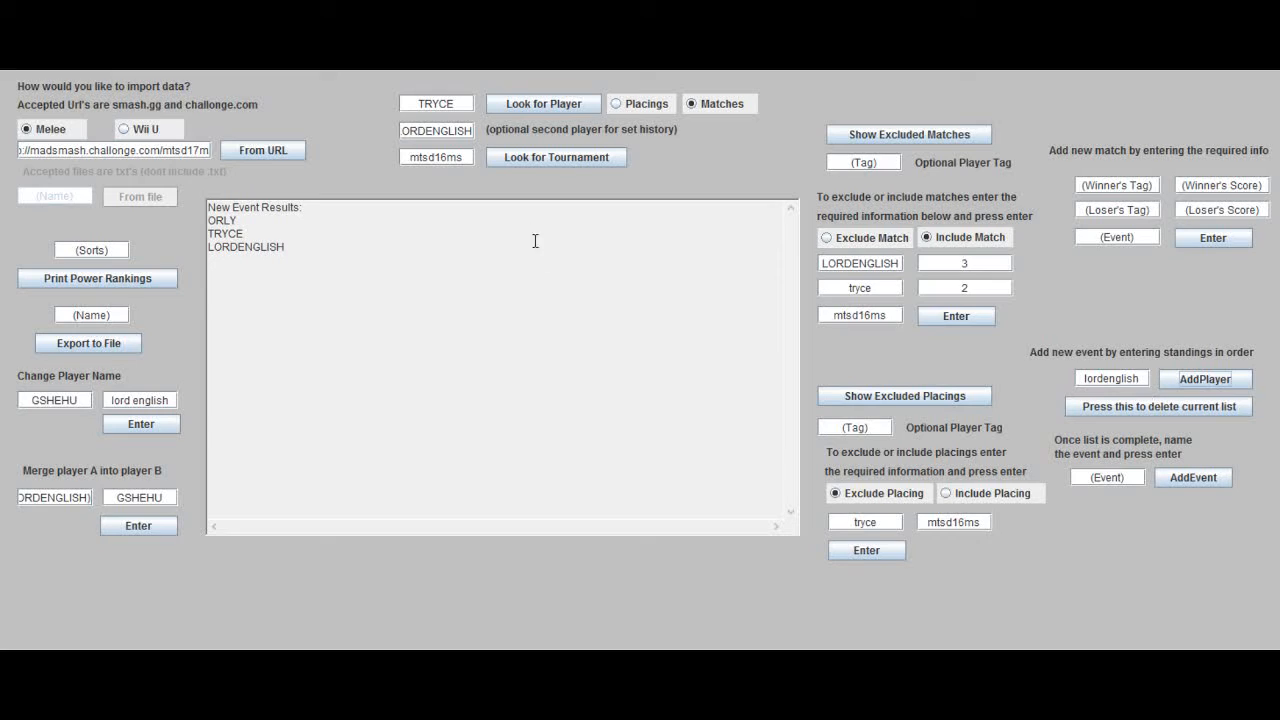
Step: Name the completed event newtournament and add it to the data
{"action": "left_click_drag", "start_coordinate": [219, 231], "coordinate": [230, 251]}
{"action": "left_click", "coordinate": [230, 251]}
{"action": "left_click", "coordinate": [1119, 476]}
{"action": "type", "text": "newtournament"}
{"action": "left_click", "coordinate": [1201, 480]}
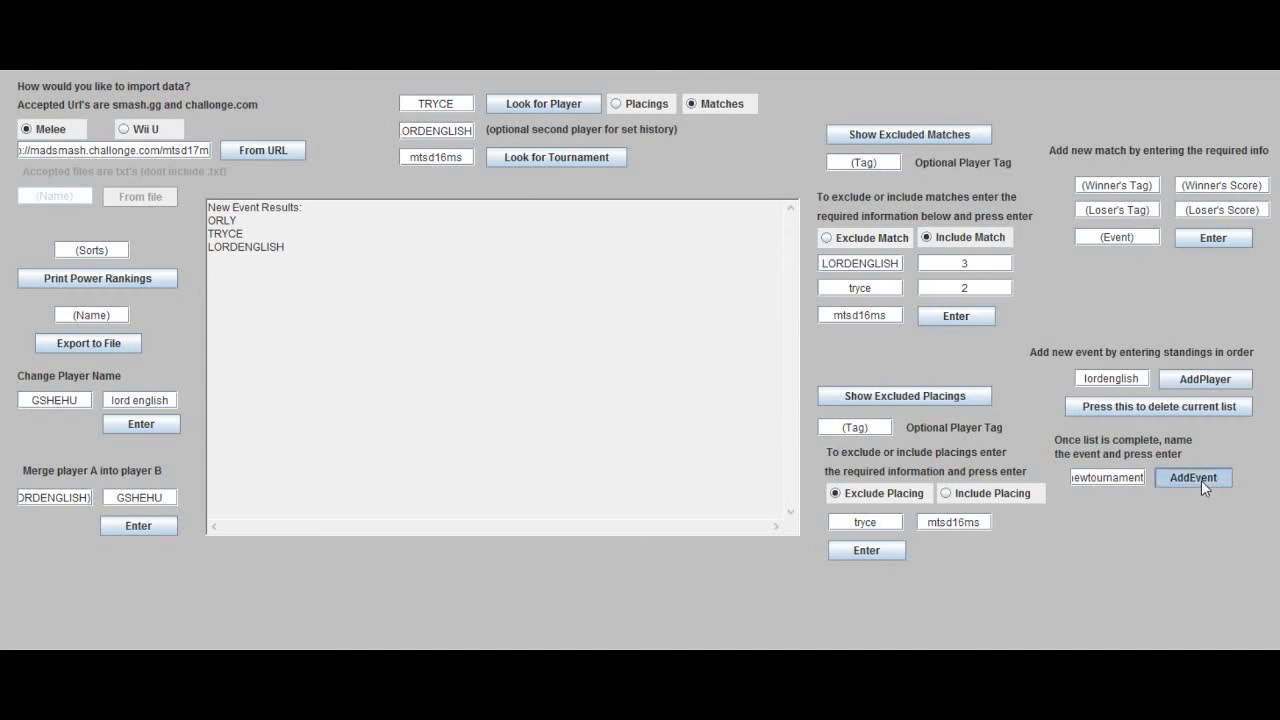
Step: Look up the set history between TRYCE and LORDENGLISH and compare their placings at mtsd17ms and newtournament
{"action": "left_click", "coordinate": [507, 113]}
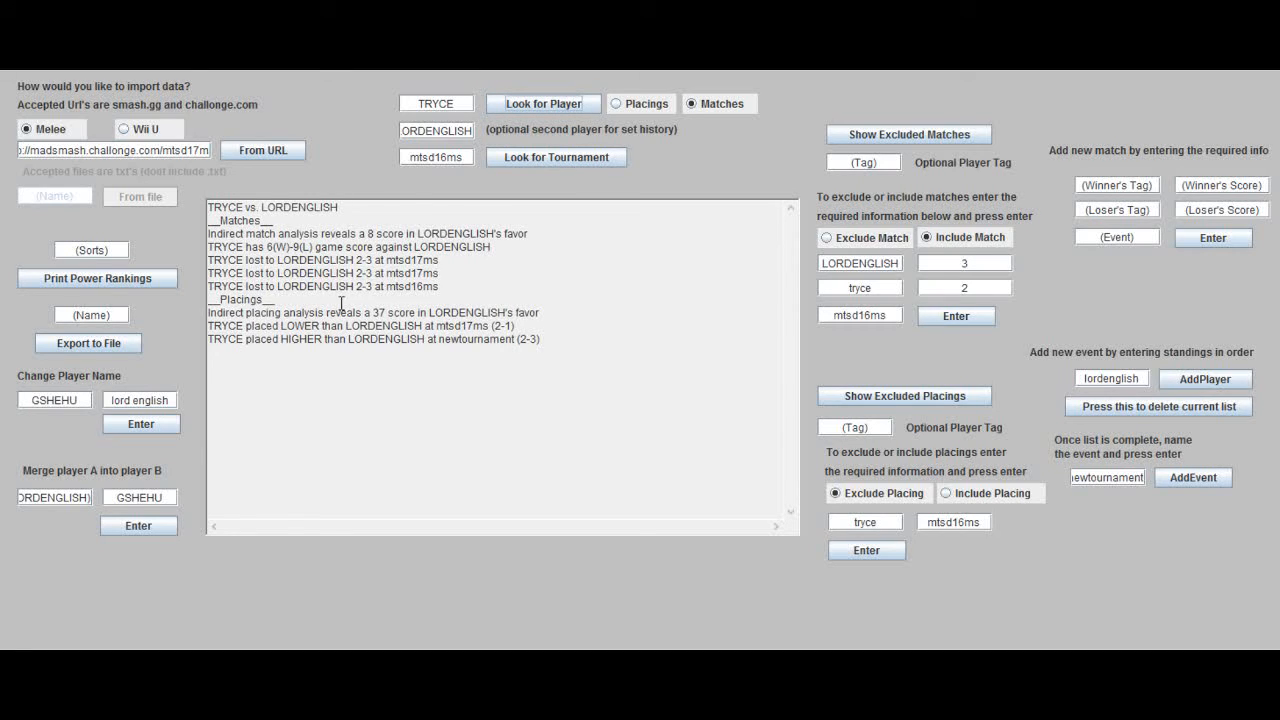
{"action": "mouse_move", "coordinate": [455, 326]}
{"action": "left_mouse_down"}
{"action": "mouse_move", "coordinate": [463, 339]}
{"action": "mouse_move", "coordinate": [460, 329]}
{"action": "left_mouse_up"}
{"action": "left_click", "coordinate": [465, 337]}
{"action": "left_click", "coordinate": [456, 328]}
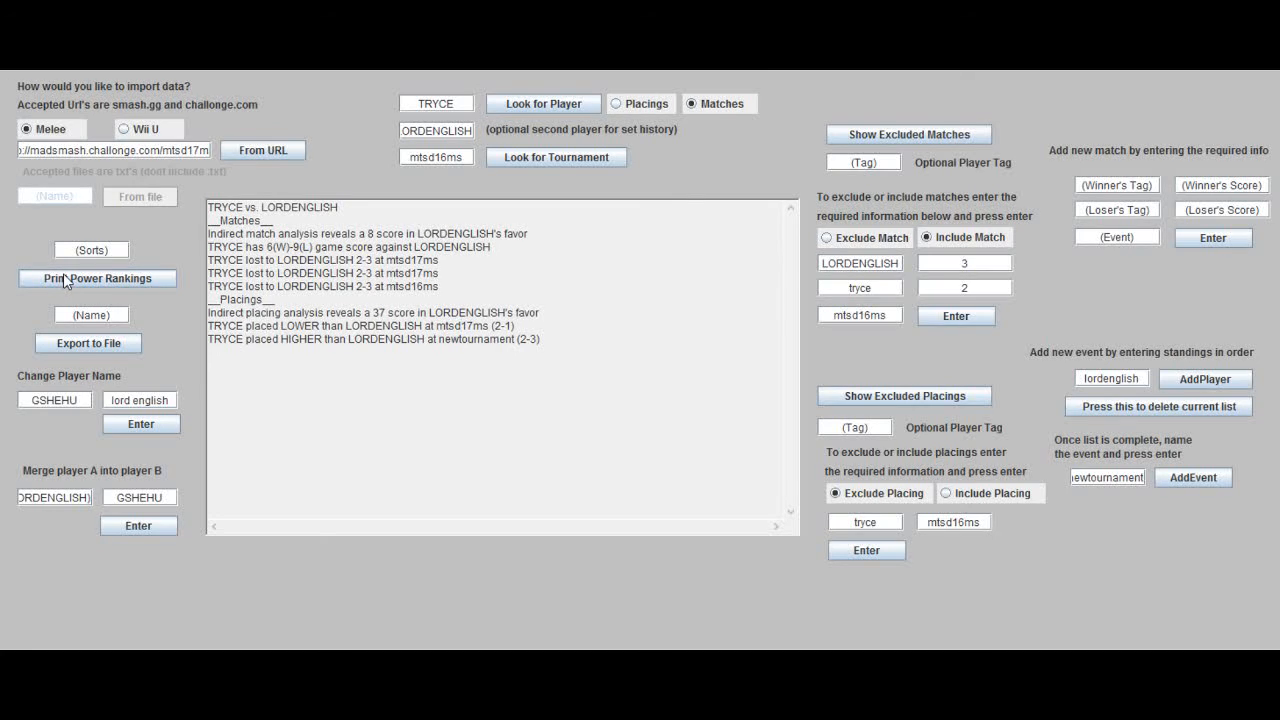